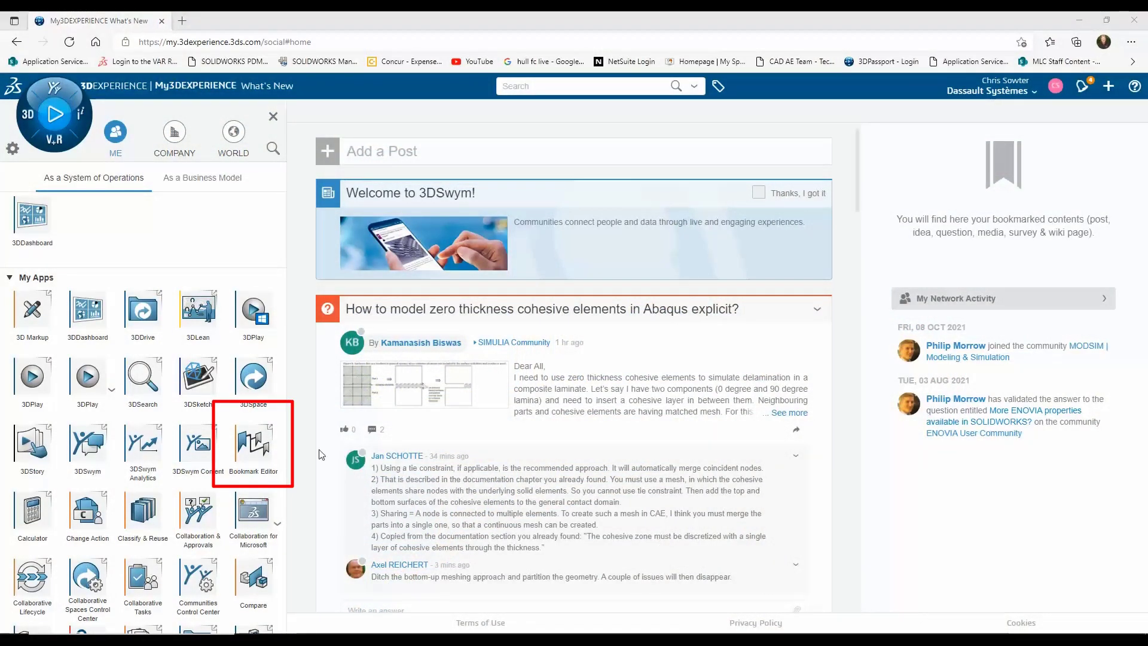
Step: Launch Bookmark Editor from the My Apps list, then close its browser tab
{"action": "left_click", "coordinate": [261, 448]}
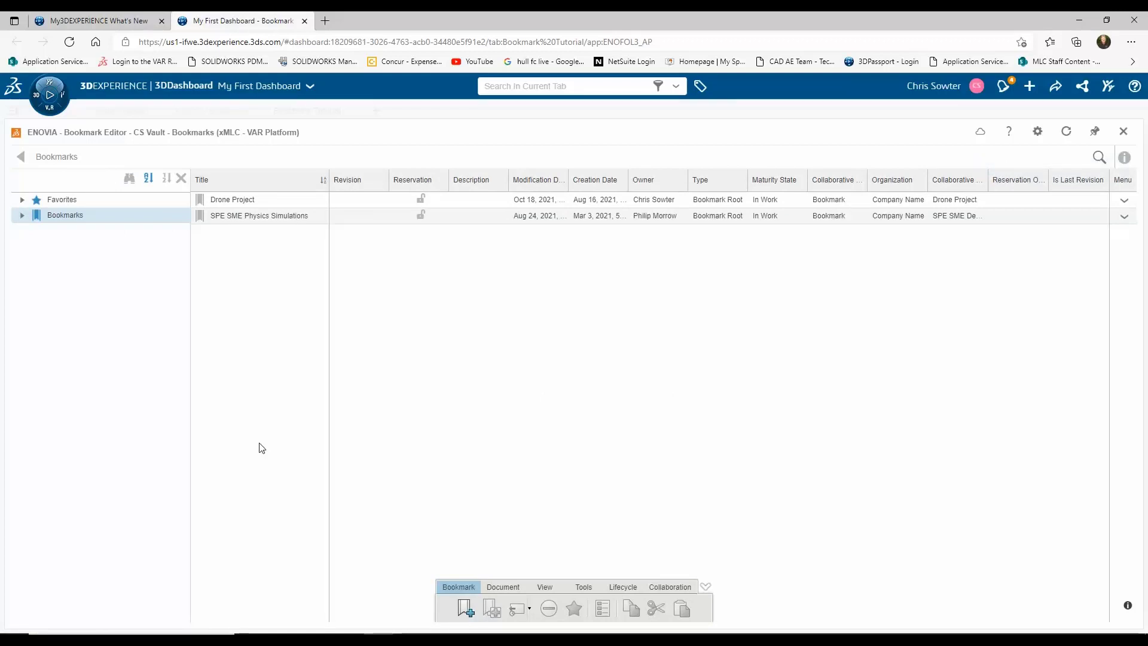
{"action": "key", "text": "ctrl+w"}
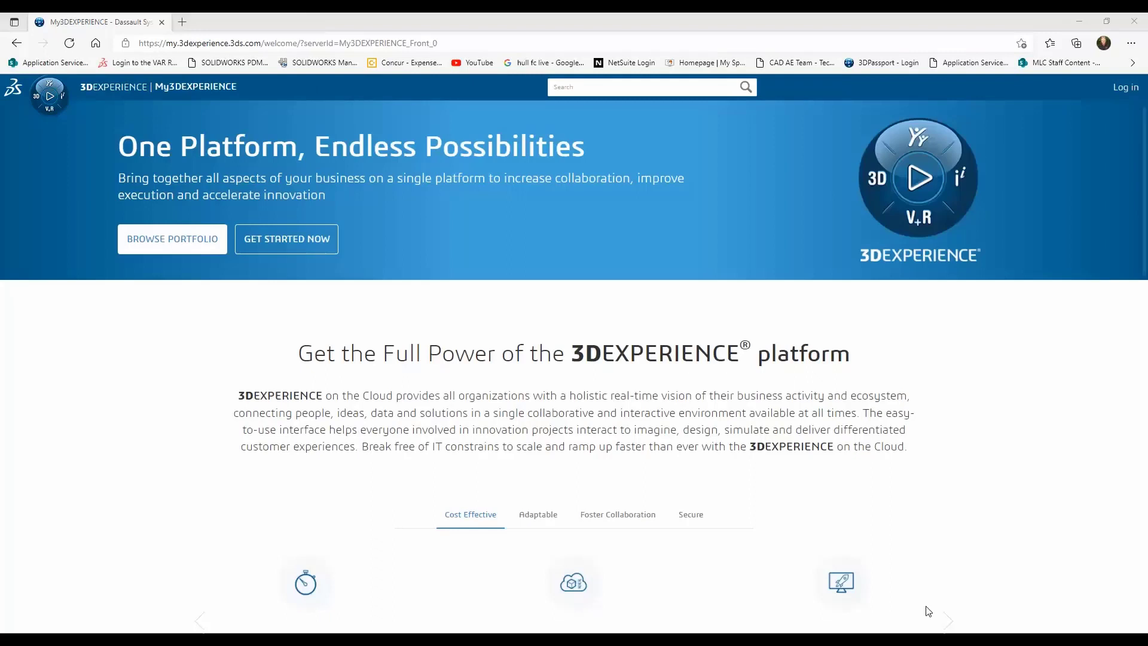
Step: Sign in through 3DPassport and launch the 3DDashboard app from the compass
{"action": "left_click", "coordinate": [1135, 87]}
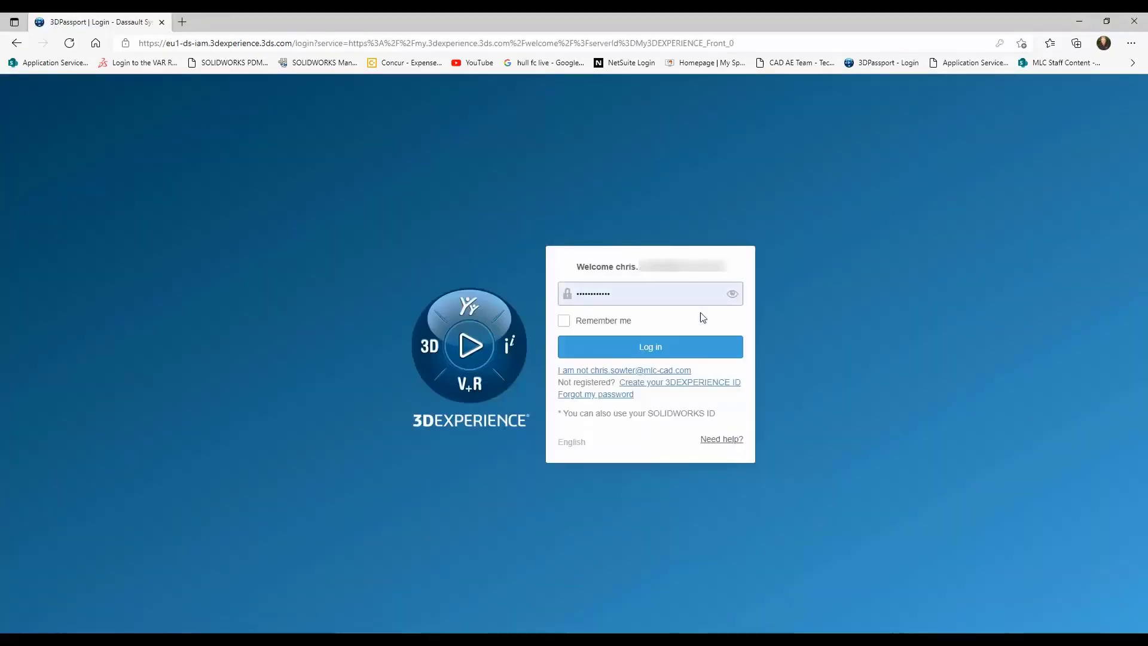
{"action": "left_click", "coordinate": [644, 348]}
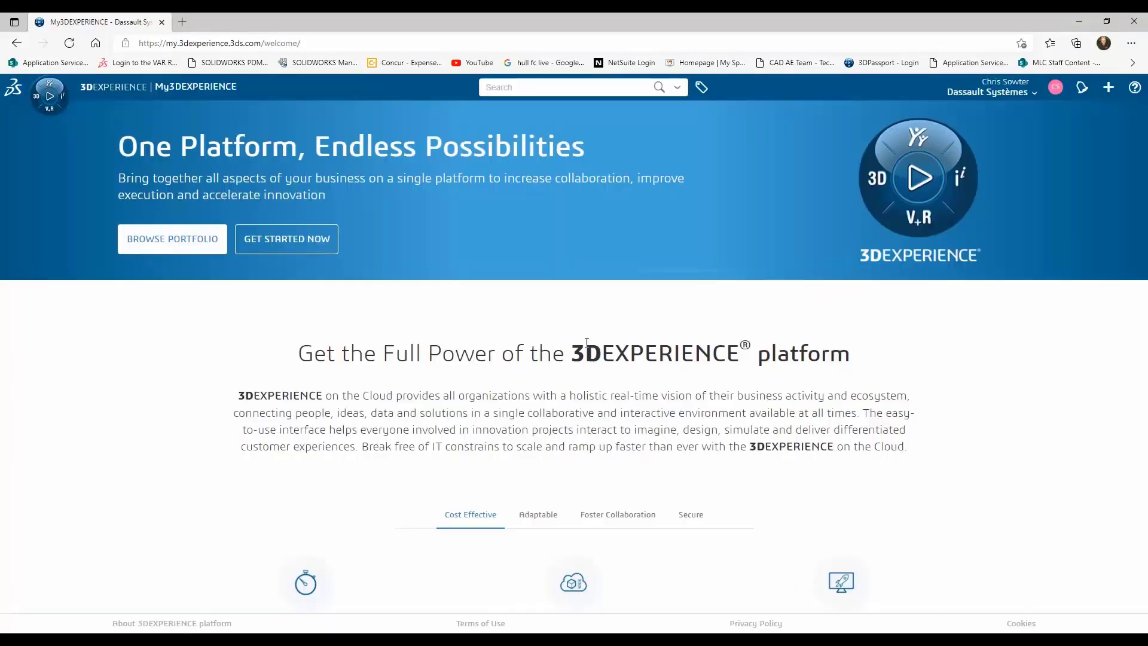
{"action": "left_click", "coordinate": [49, 100]}
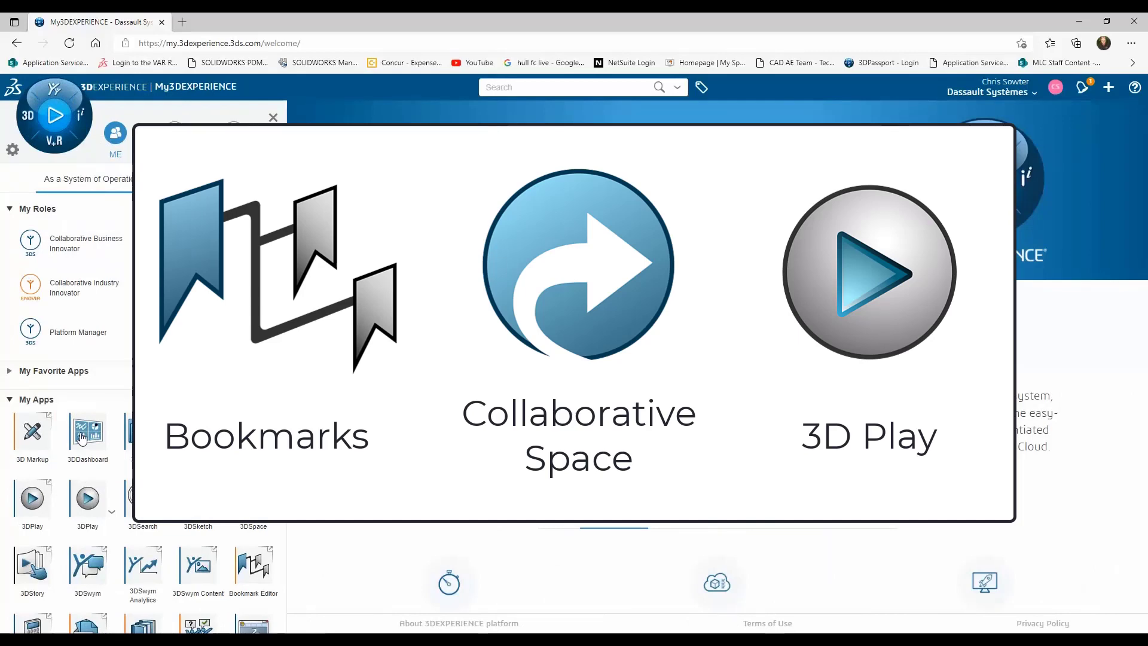
{"action": "left_click", "coordinate": [82, 438]}
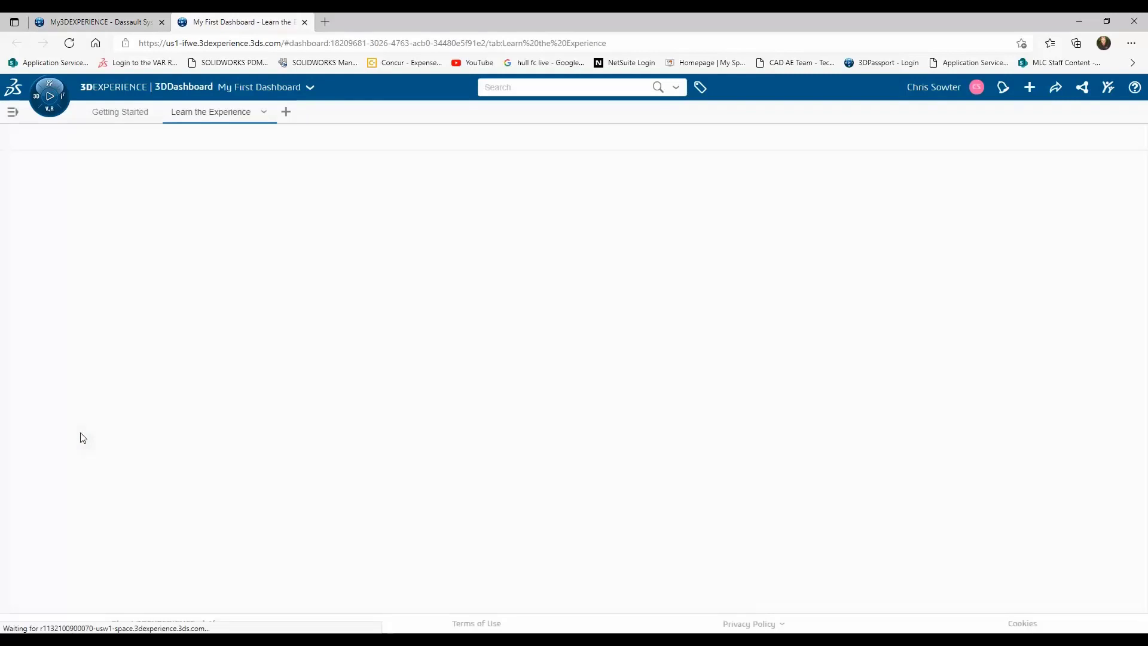
Step: Add a new dashboard tab named 'Bookmark Tutorial'
{"action": "left_click", "coordinate": [286, 114]}
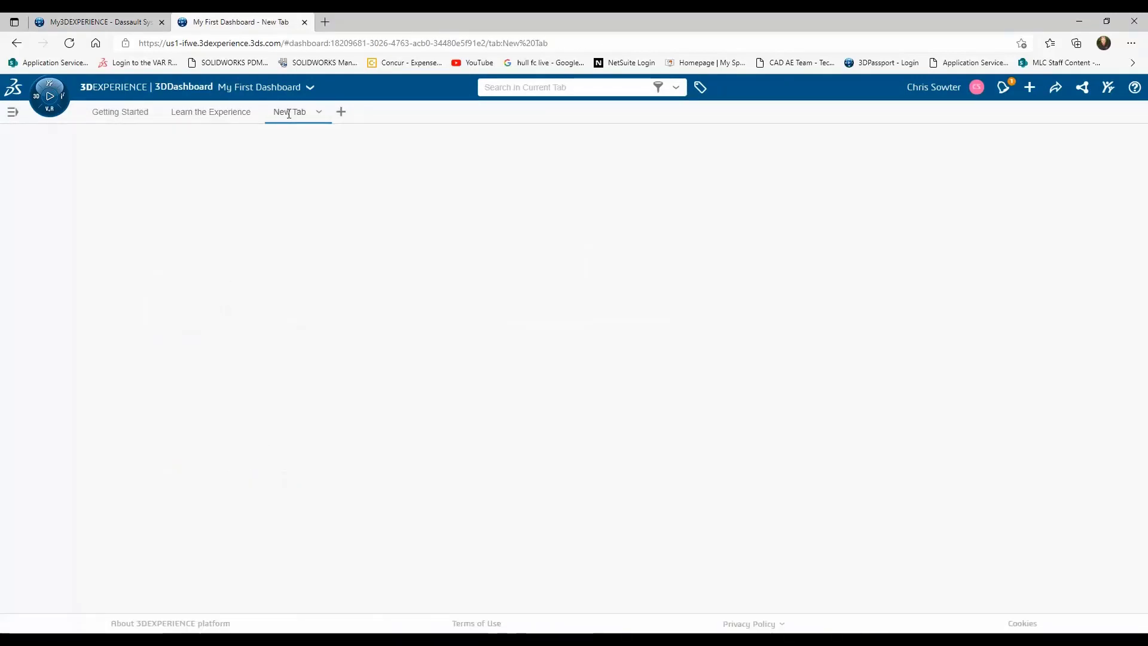
{"action": "double_click", "coordinate": [289, 113]}
{"action": "type", "text": "Bookmark Tutorial"}
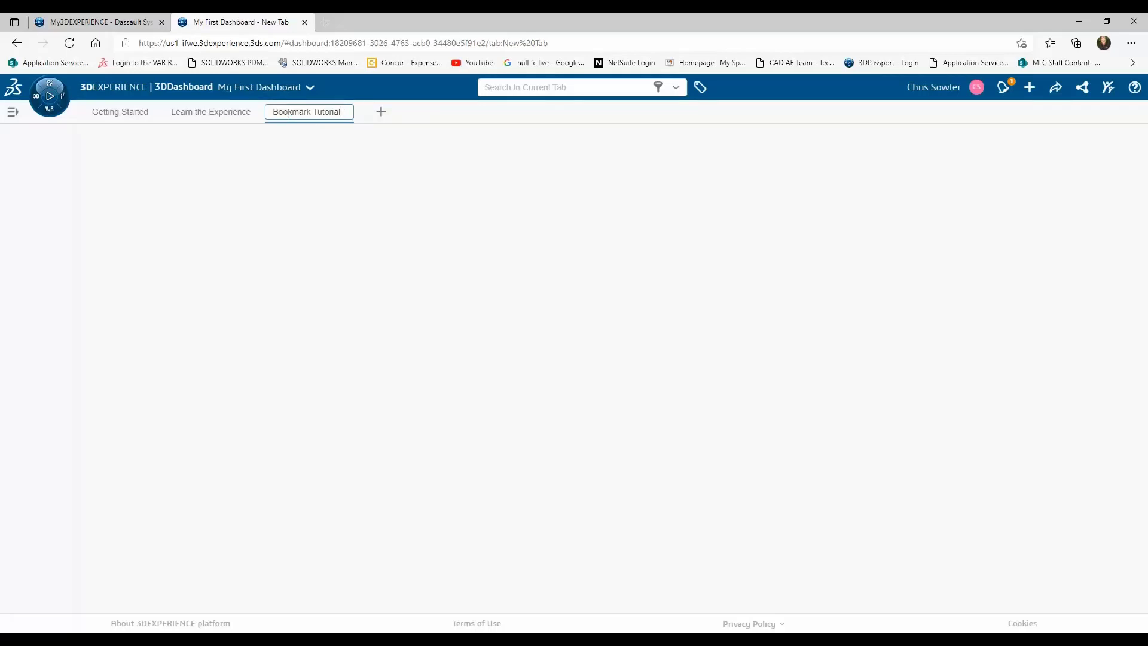
{"action": "left_click", "coordinate": [304, 163]}
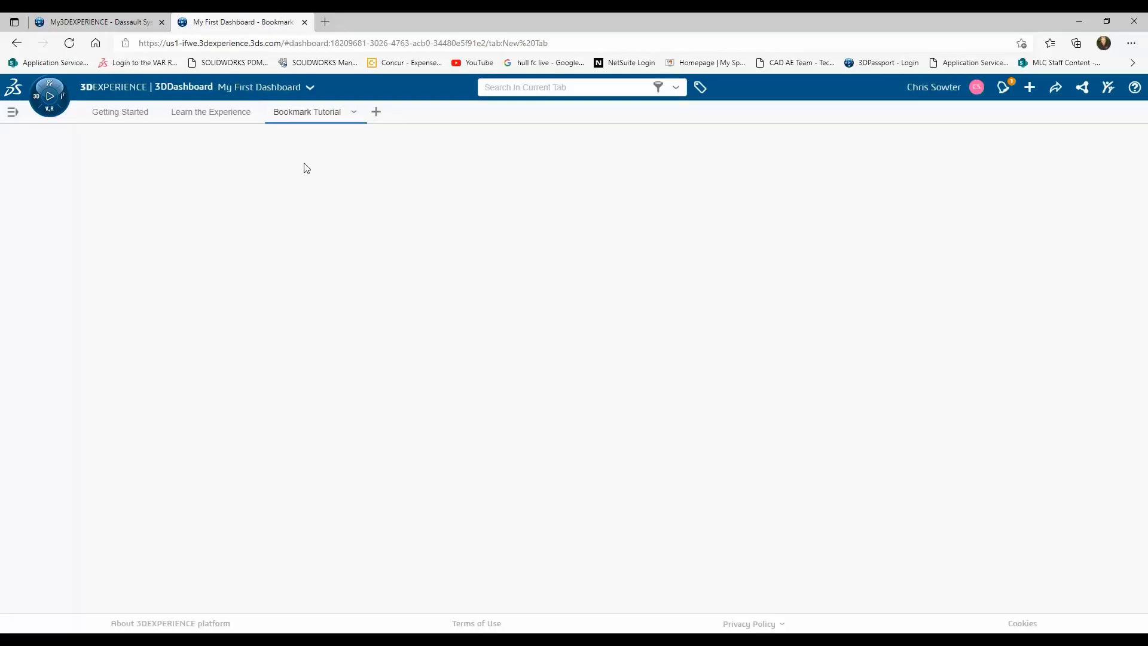
Step: Place a Bookmark Editor widget on the tab and enlarge it
{"action": "left_click", "coordinate": [49, 99]}
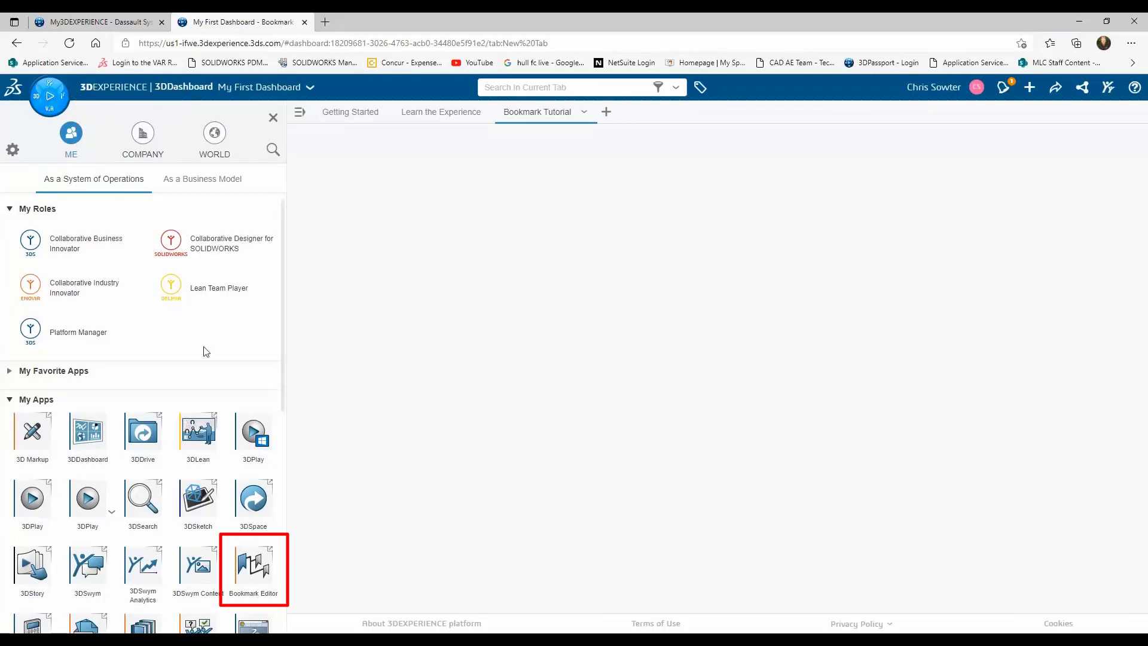
{"action": "left_click_drag", "start_coordinate": [254, 568], "coordinate": [448, 245]}
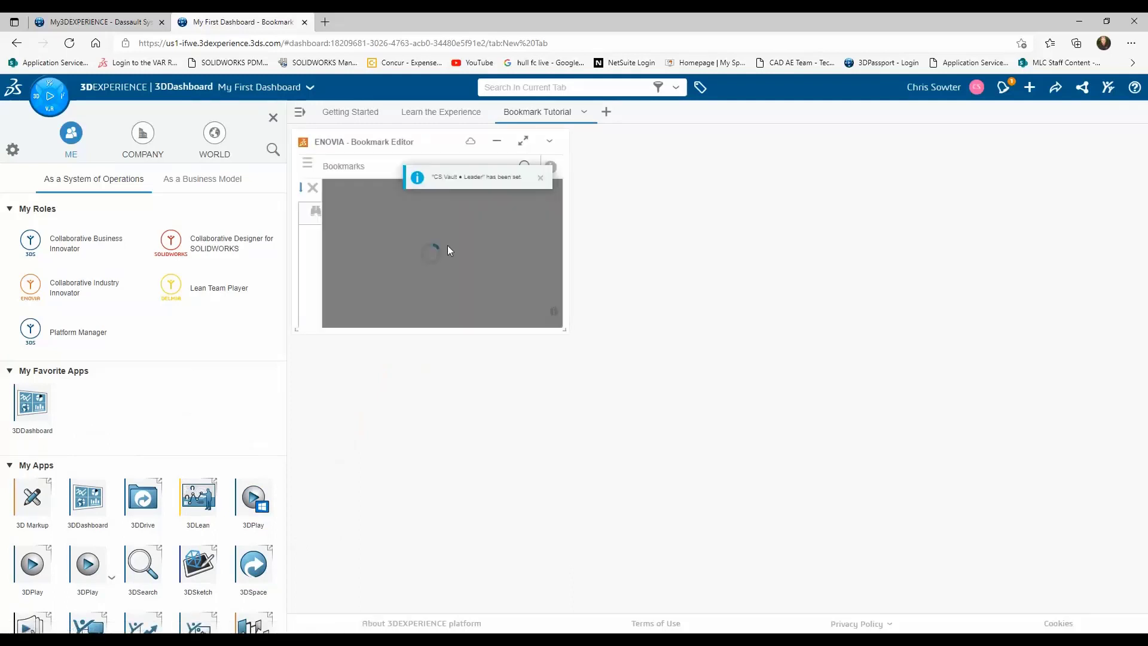
{"action": "left_click_drag", "start_coordinate": [568, 337], "coordinate": [716, 612]}
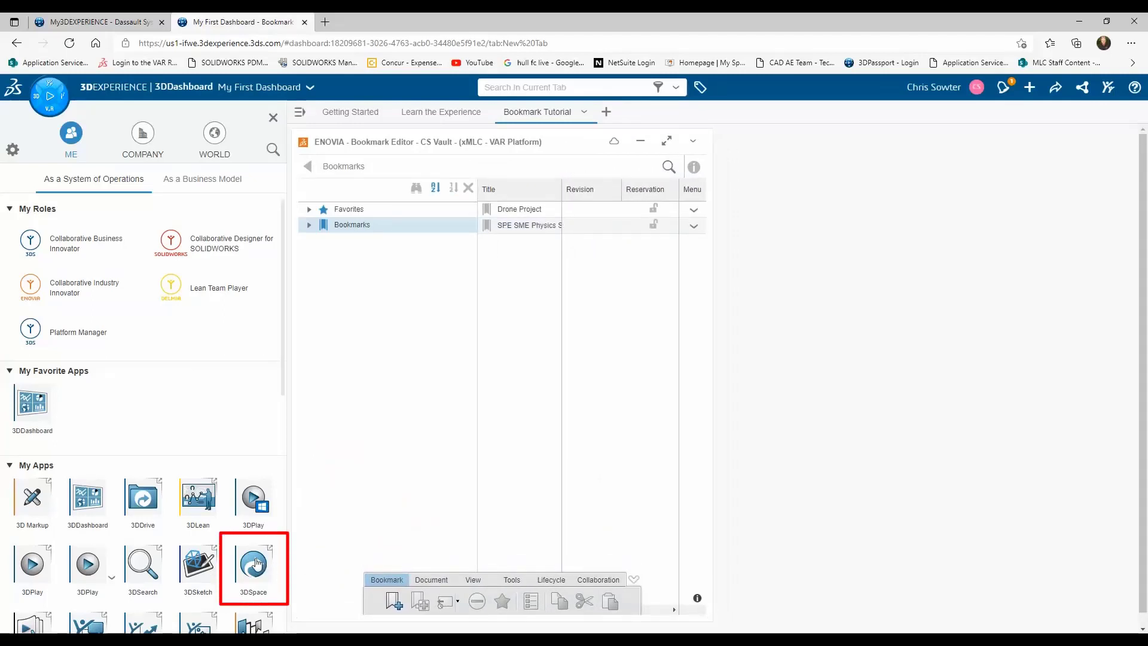
Step: Add 3DSpace and 3DPlay widgets to the right of Bookmark Editor and enlarge both
{"action": "mouse_move", "coordinate": [257, 561]}
{"action": "left_mouse_down"}
{"action": "mouse_move", "coordinate": [423, 495]}
{"action": "mouse_move", "coordinate": [859, 239]}
{"action": "mouse_move", "coordinate": [856, 230]}
{"action": "left_mouse_up"}
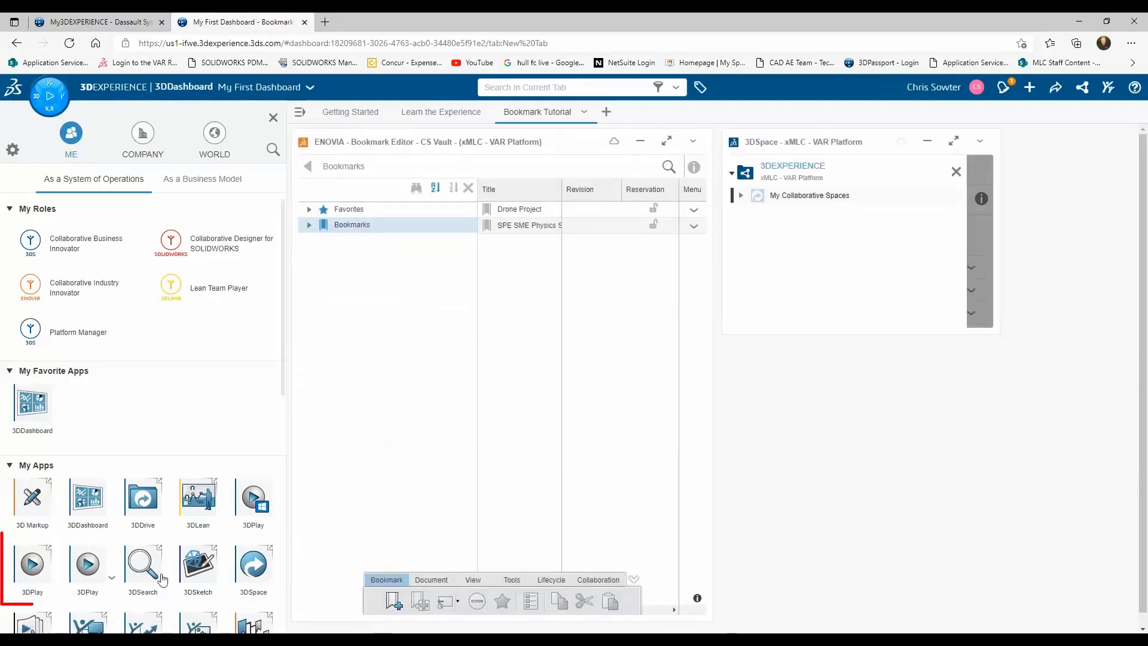
{"action": "left_click_drag", "start_coordinate": [31, 574], "coordinate": [863, 431]}
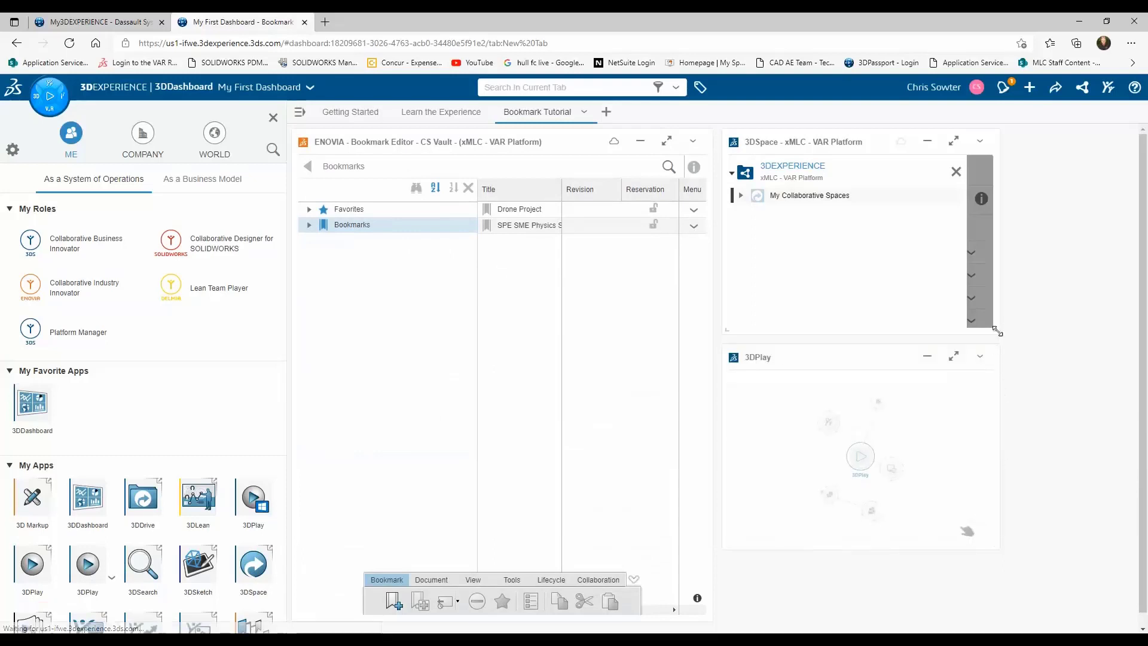
{"action": "left_click_drag", "start_coordinate": [1024, 336], "coordinate": [1098, 366]}
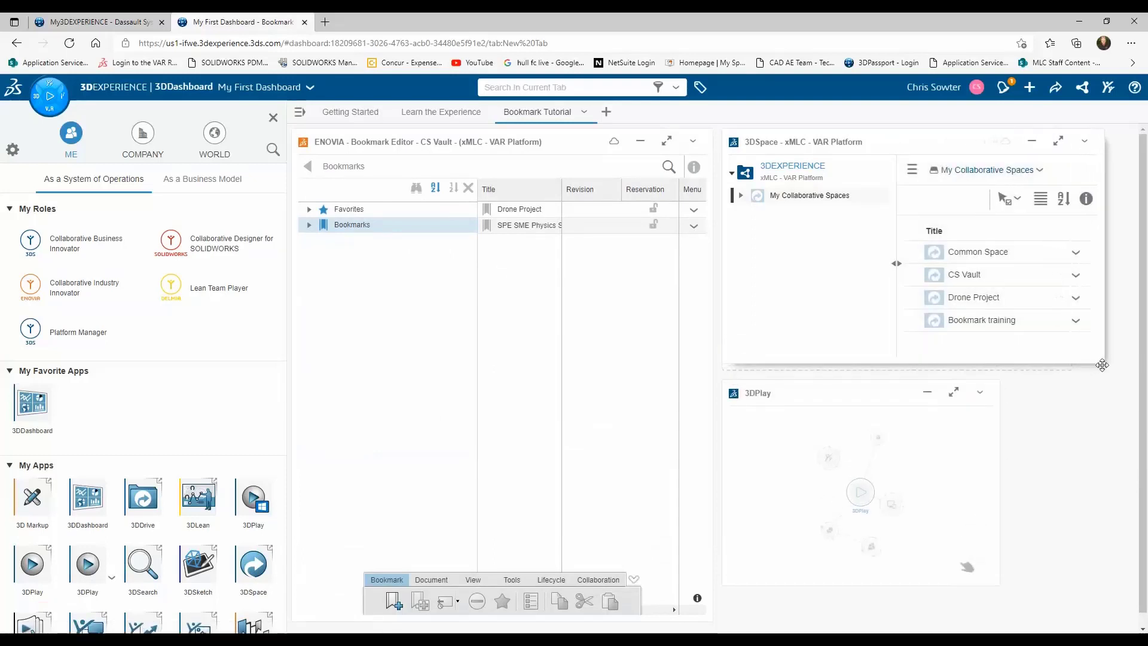
{"action": "left_click_drag", "start_coordinate": [996, 583], "coordinate": [1054, 620]}
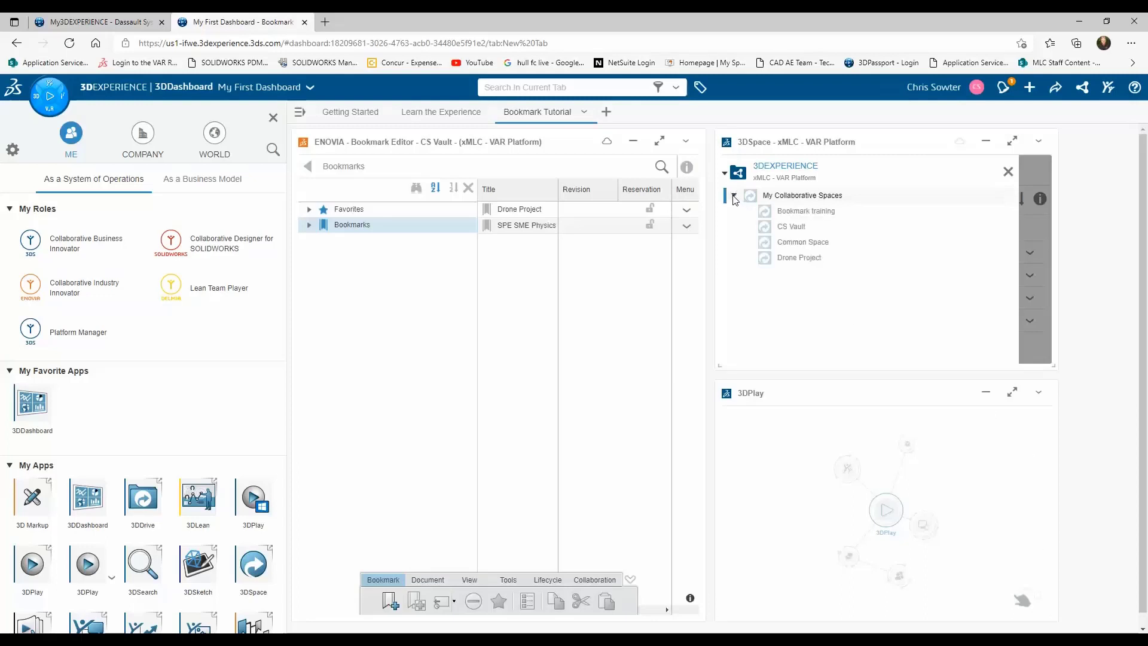
Step: Expand Bookmarks, browse CS Vault in 3DSpace, and load MLC-CAD-00003447(Default) into 3DPlay
{"action": "left_click", "coordinate": [783, 226]}
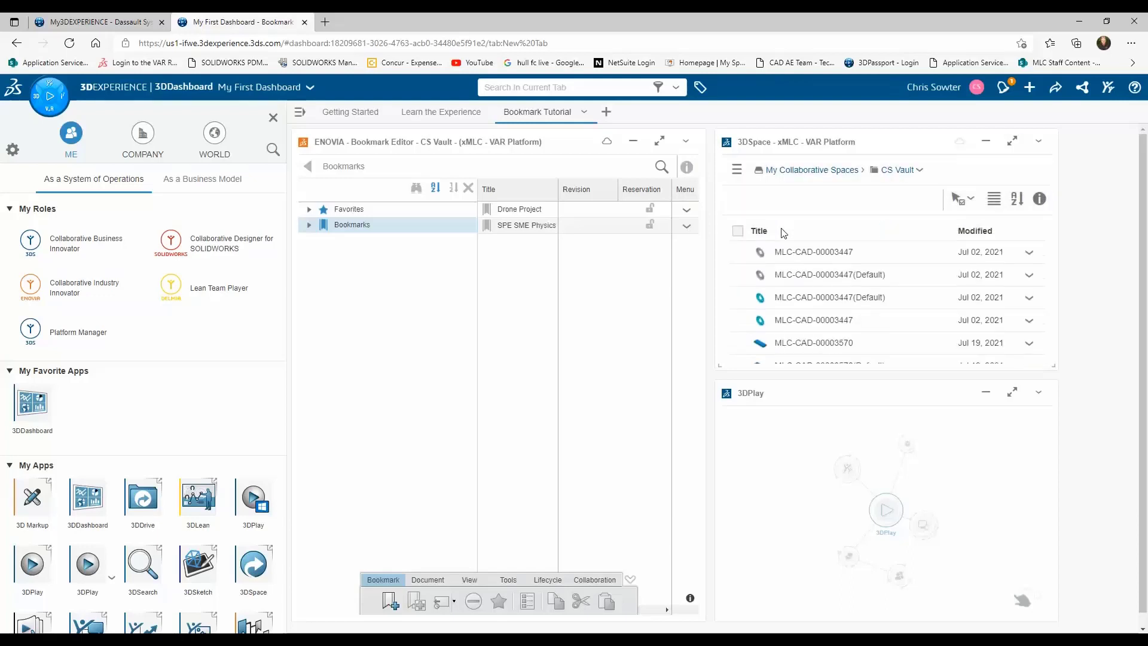
{"action": "left_click", "coordinate": [805, 170]}
{"action": "left_click", "coordinate": [310, 226]}
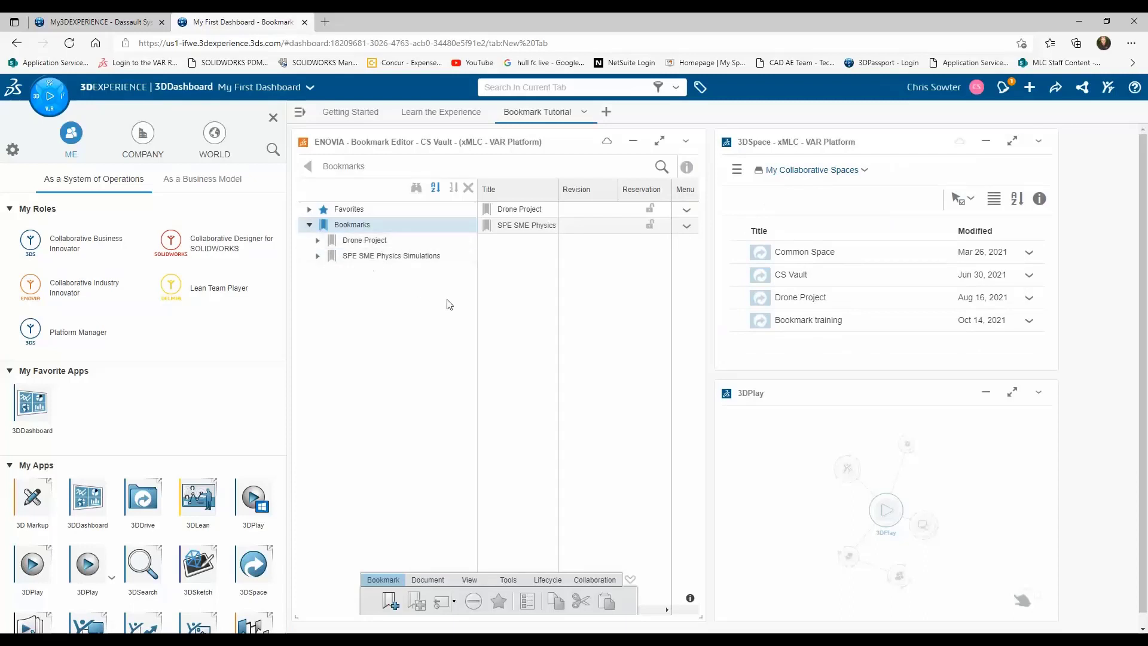
{"action": "left_click", "coordinate": [802, 277]}
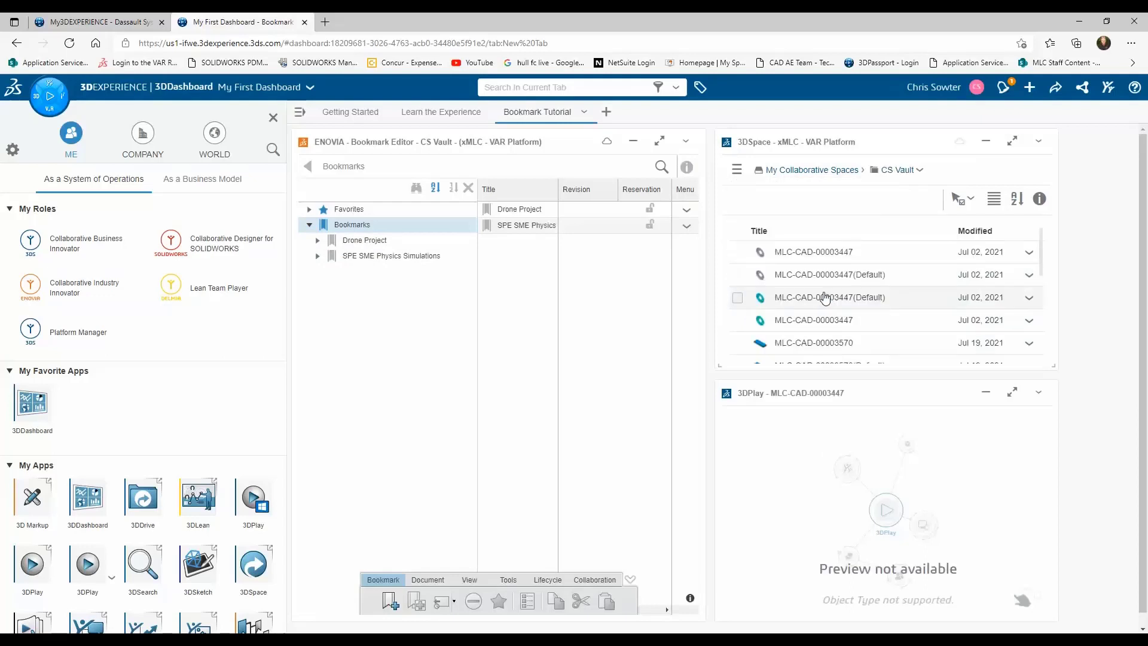
{"action": "left_click_drag", "start_coordinate": [825, 297], "coordinate": [856, 479]}
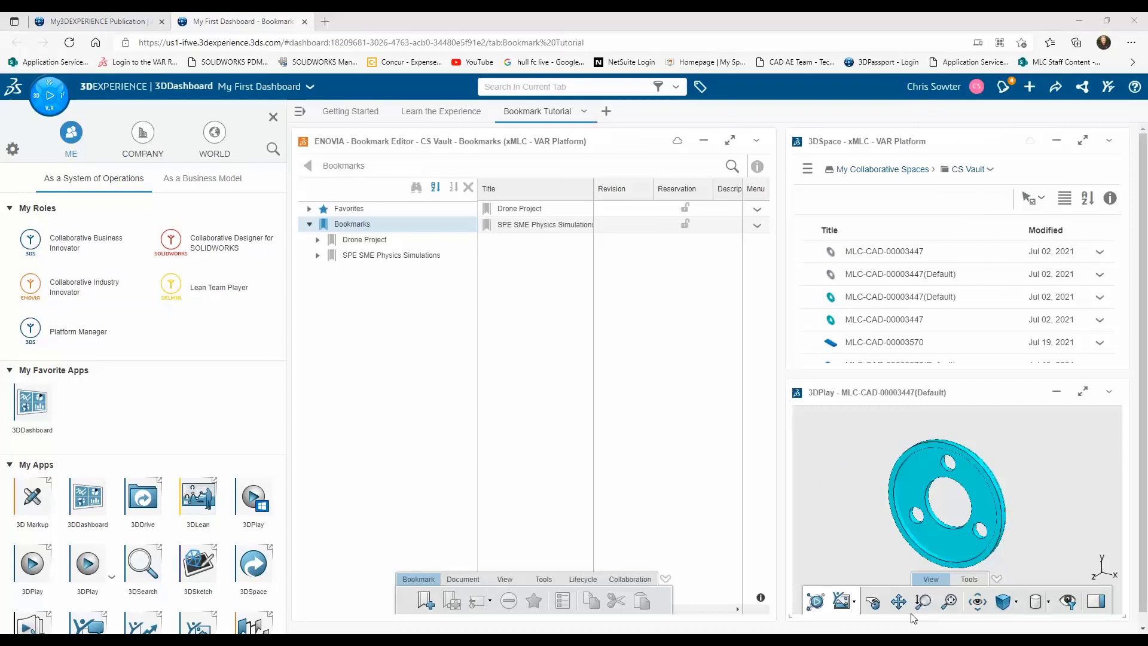
{"action": "left_click", "coordinate": [274, 117]}
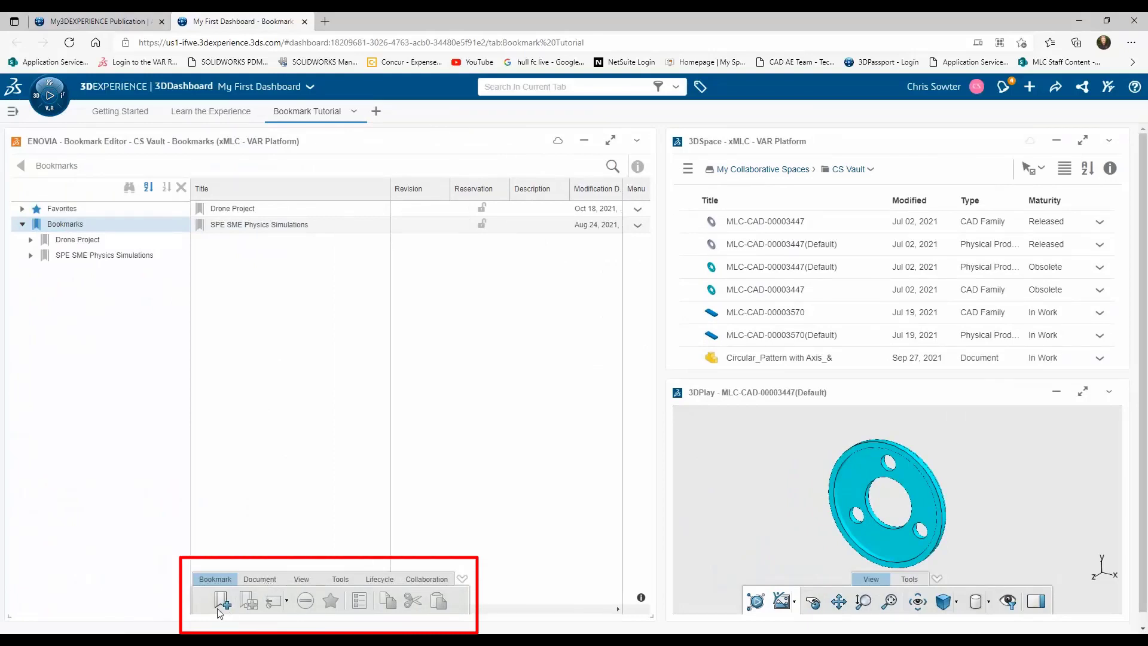
{"action": "left_click", "coordinate": [260, 579]}
{"action": "left_click", "coordinate": [301, 580]}
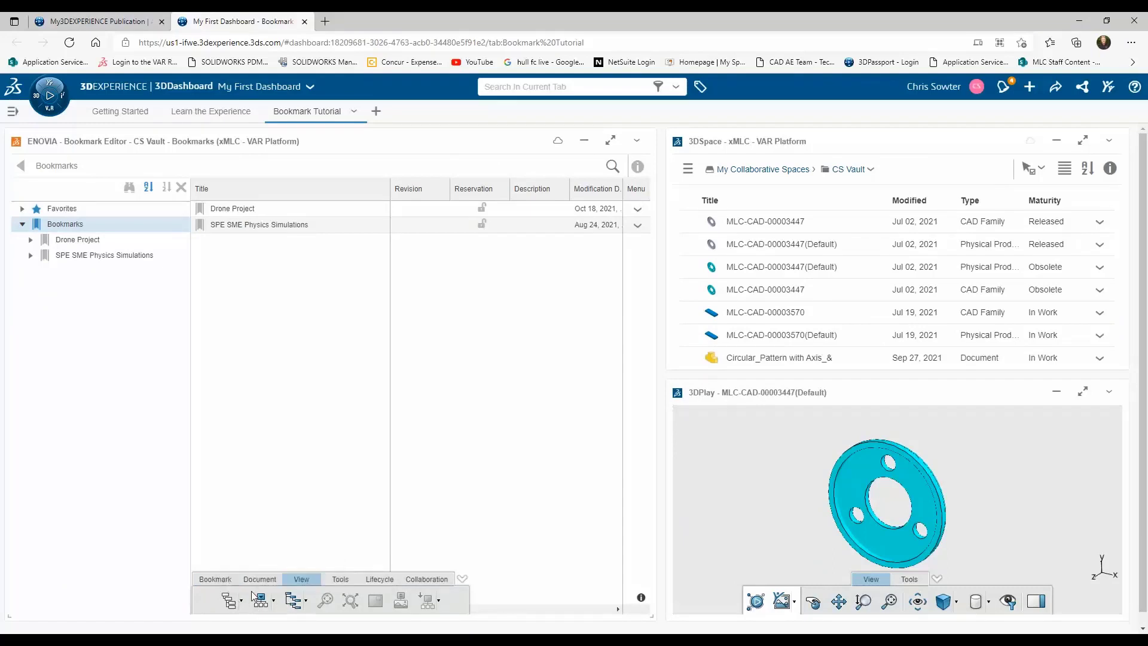
{"action": "left_click", "coordinate": [346, 581]}
{"action": "left_click", "coordinate": [380, 579]}
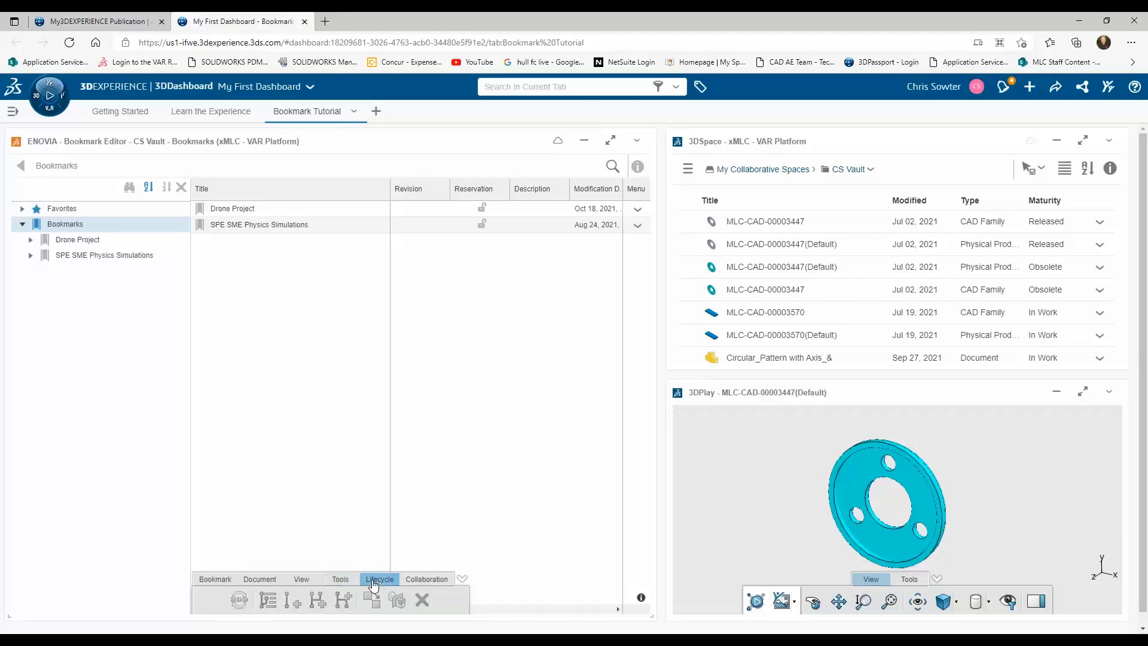
{"action": "left_click", "coordinate": [425, 579]}
{"action": "left_click", "coordinate": [223, 580]}
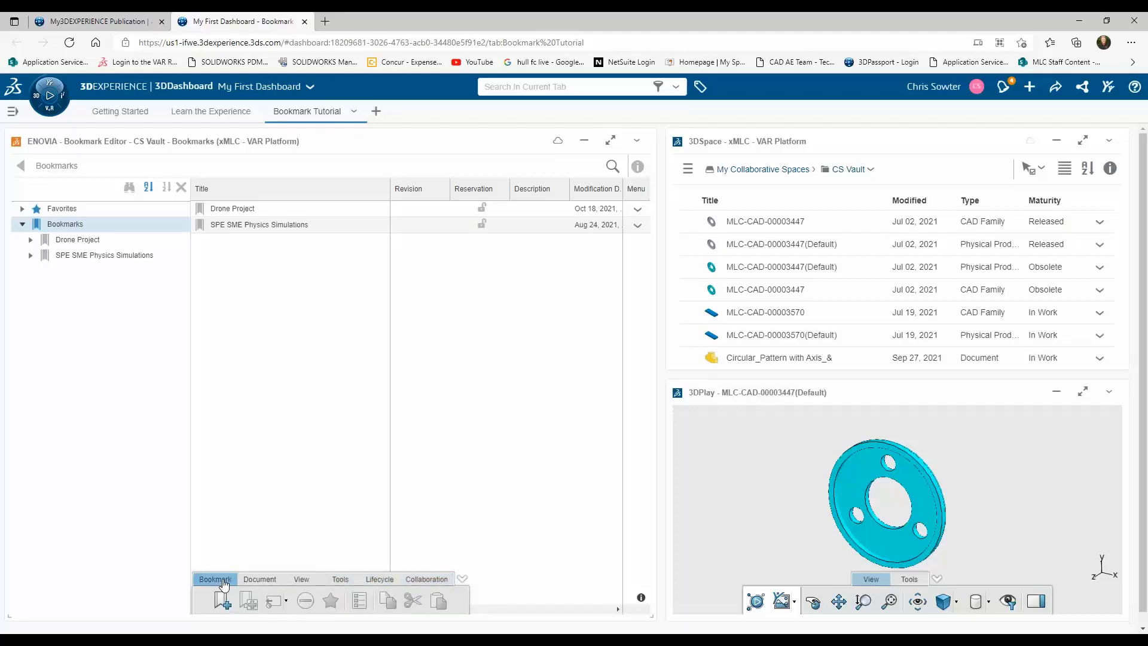
Step: Create a bookmark, rename Bookmark2 to 'Bellows Order 1', and open it
{"action": "left_click", "coordinate": [221, 602]}
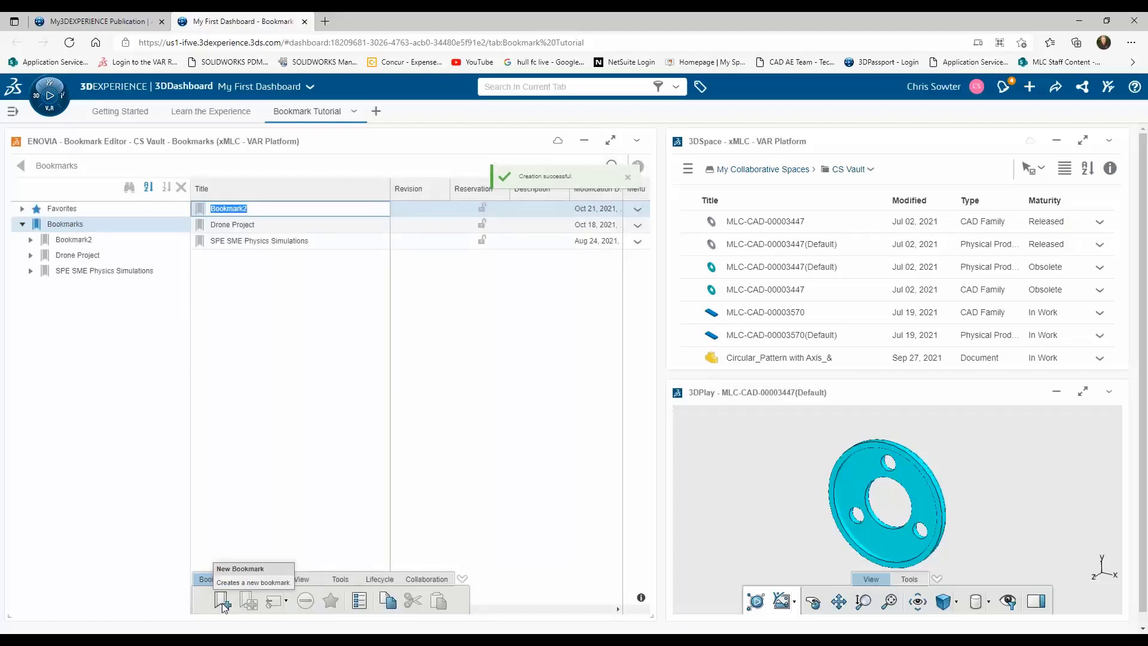
{"action": "type", "text": "Bel"}
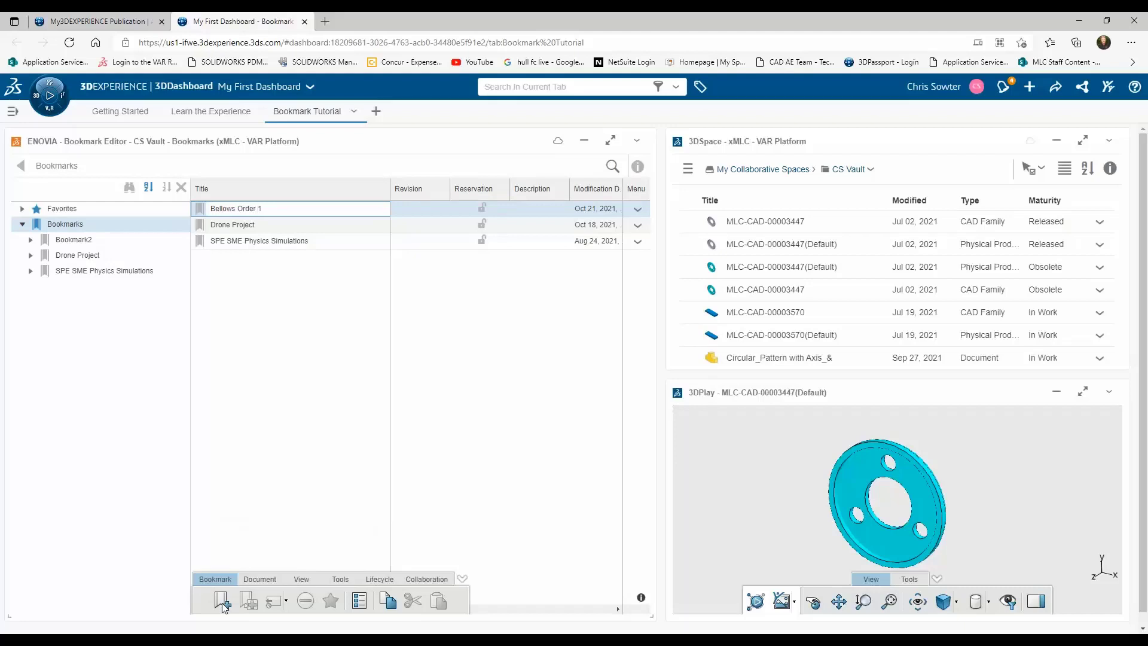
{"action": "type", "text": "lows Order 1"}
{"action": "key", "text": "Return"}
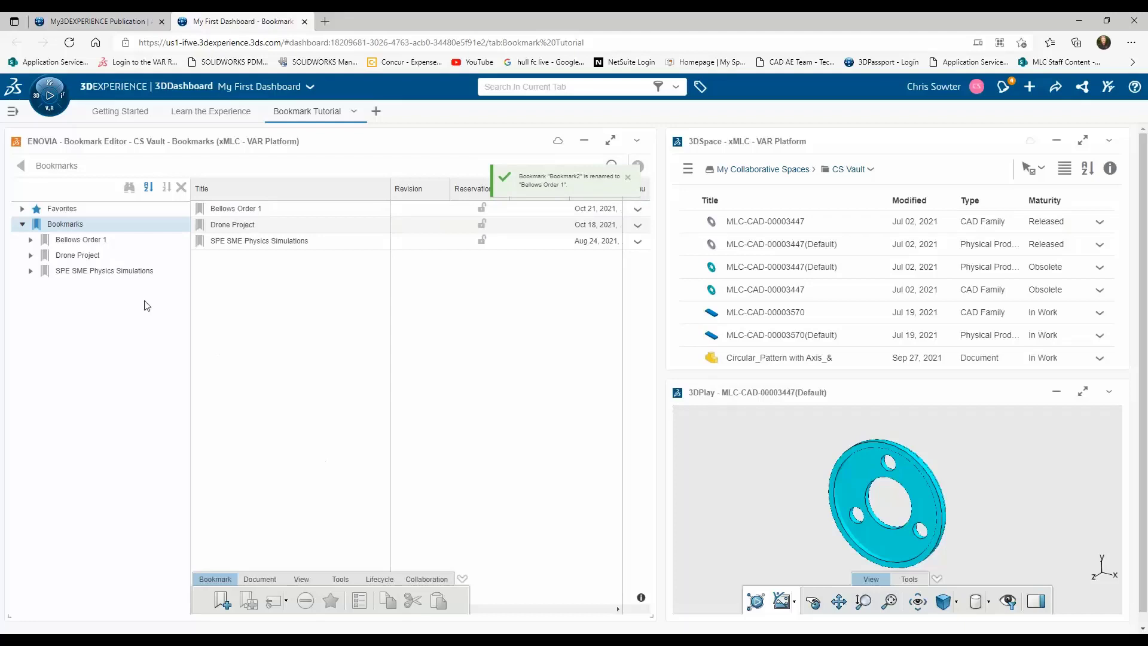
{"action": "left_click", "coordinate": [83, 240]}
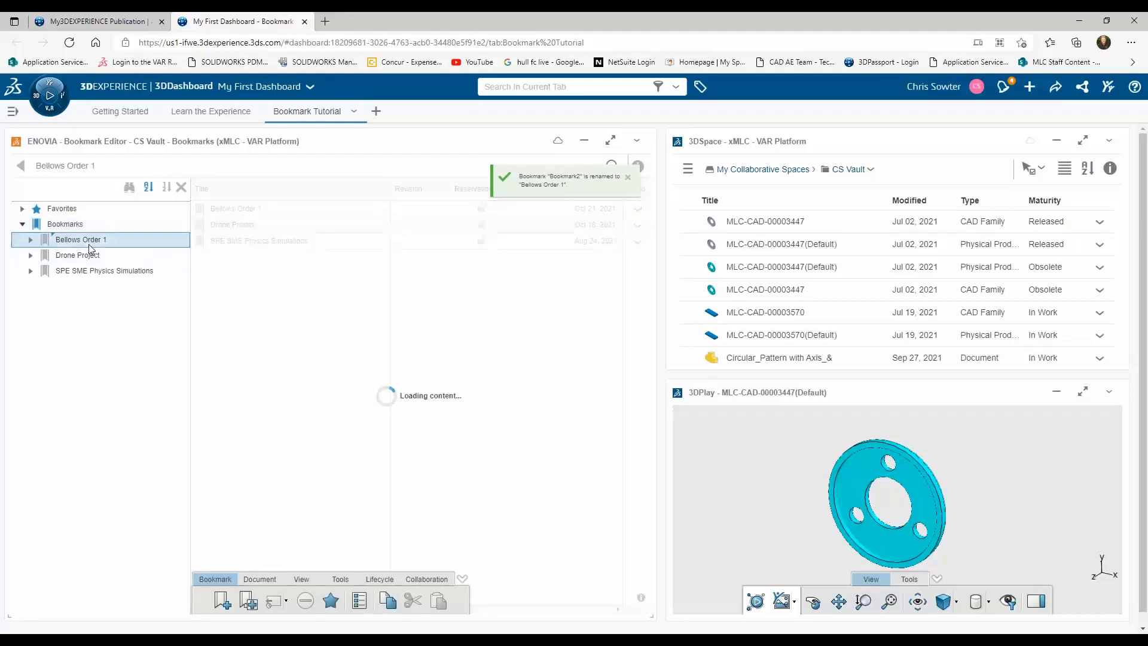
Step: Create three child bookmarks named 'Design data', 'Sales Docs' and 'Tech Publications'
{"action": "left_click", "coordinate": [222, 600]}
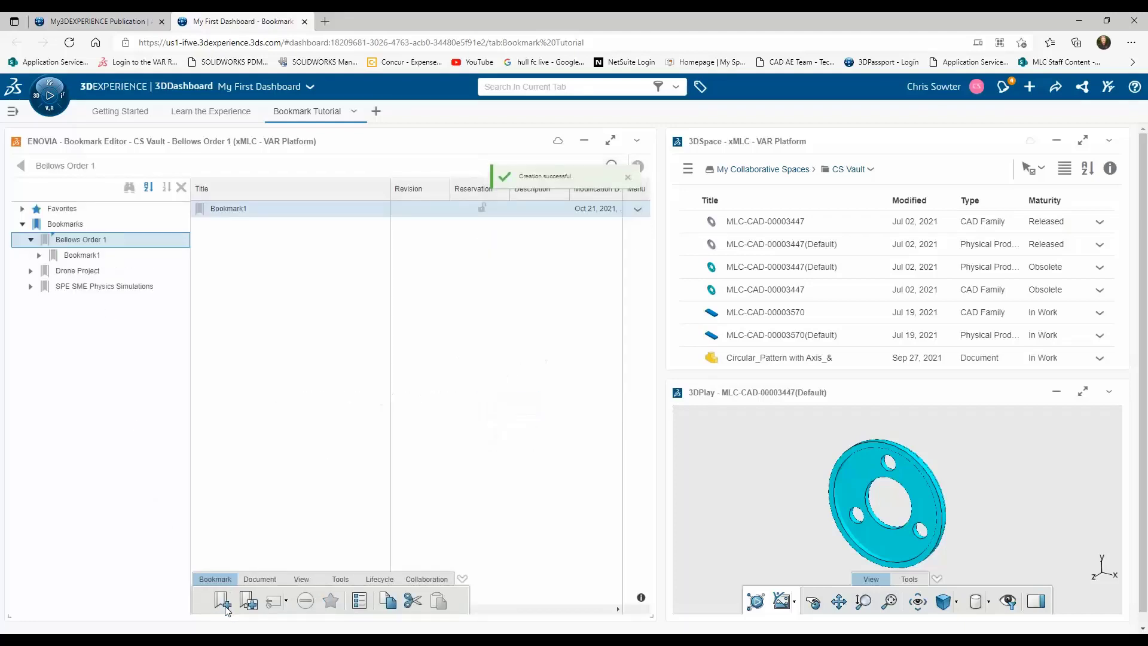
{"action": "type", "text": "Desig"}
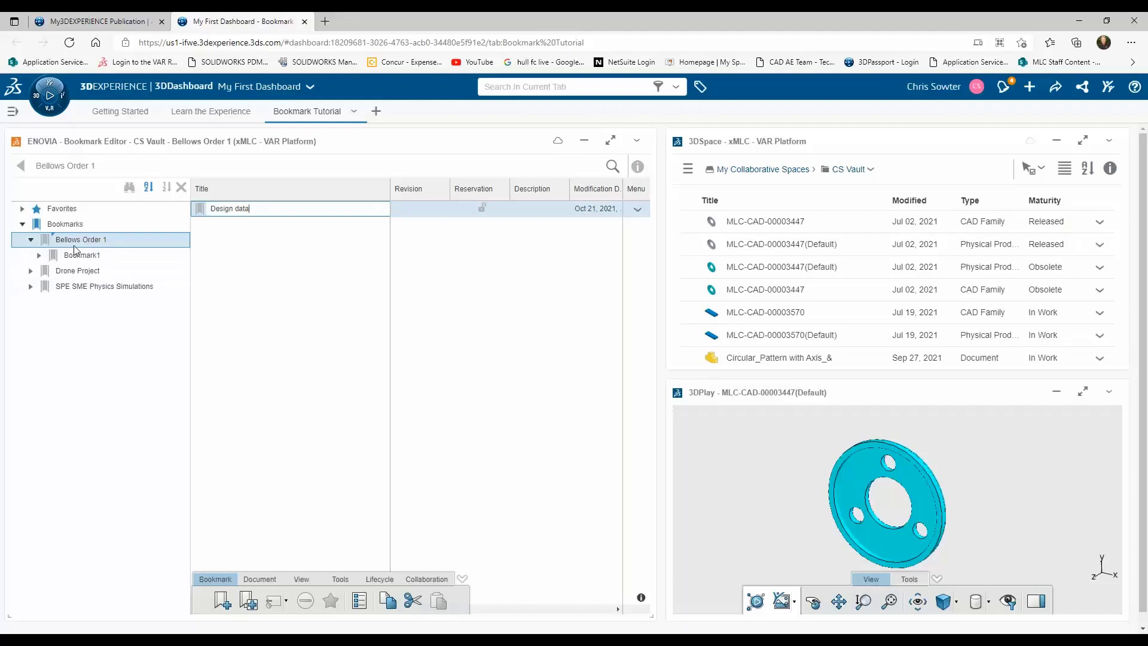
{"action": "type", "text": "n data"}
{"action": "key", "text": "Return"}
{"action": "left_click", "coordinate": [221, 603]}
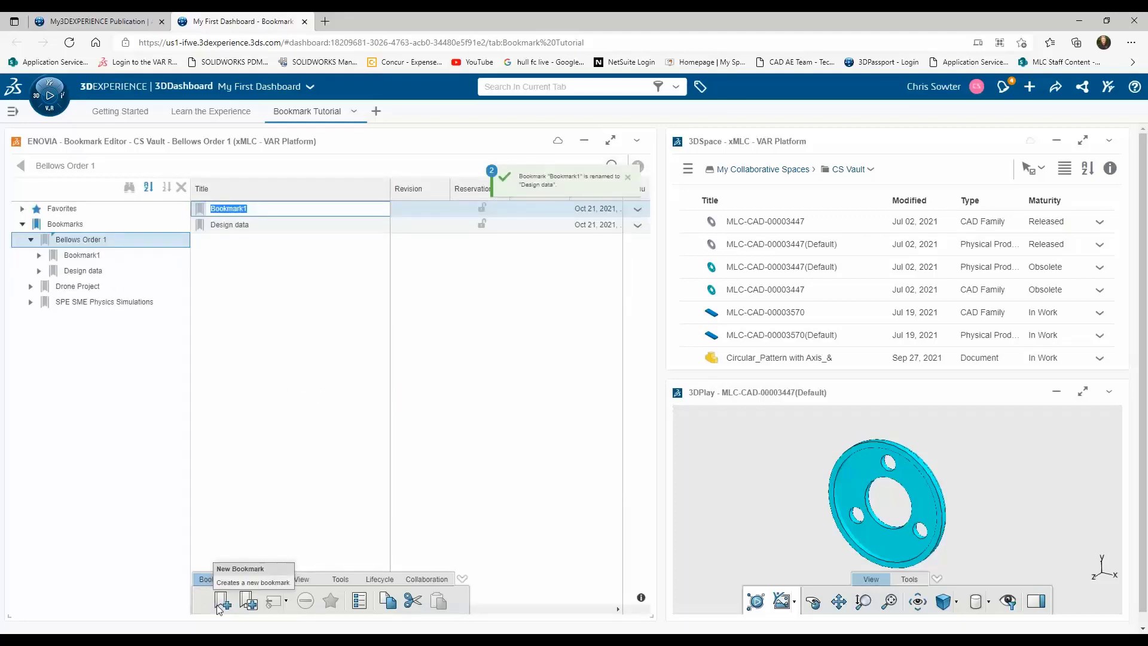
{"action": "type", "text": "Sales Docs"}
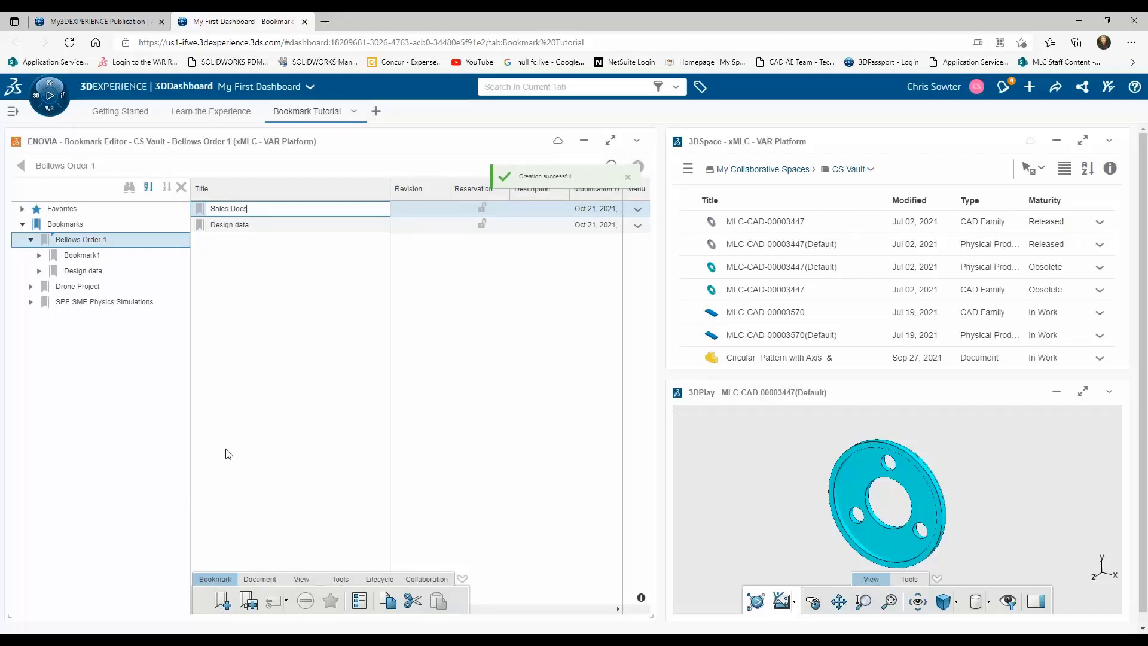
{"action": "key", "text": "Return"}
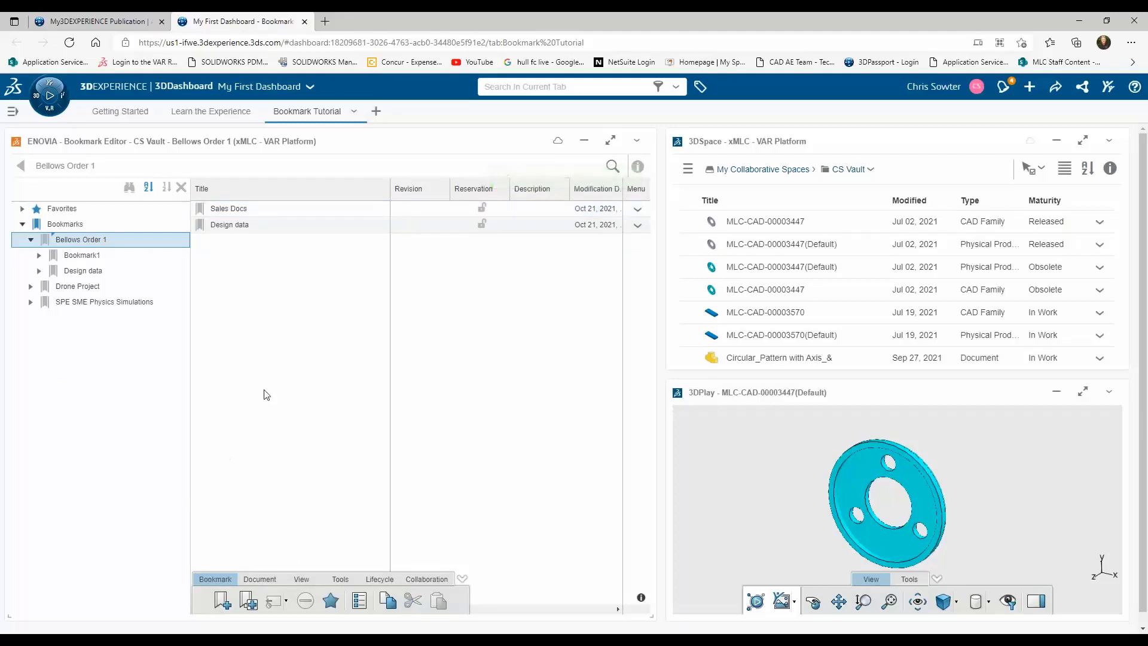
{"action": "left_click", "coordinate": [222, 604]}
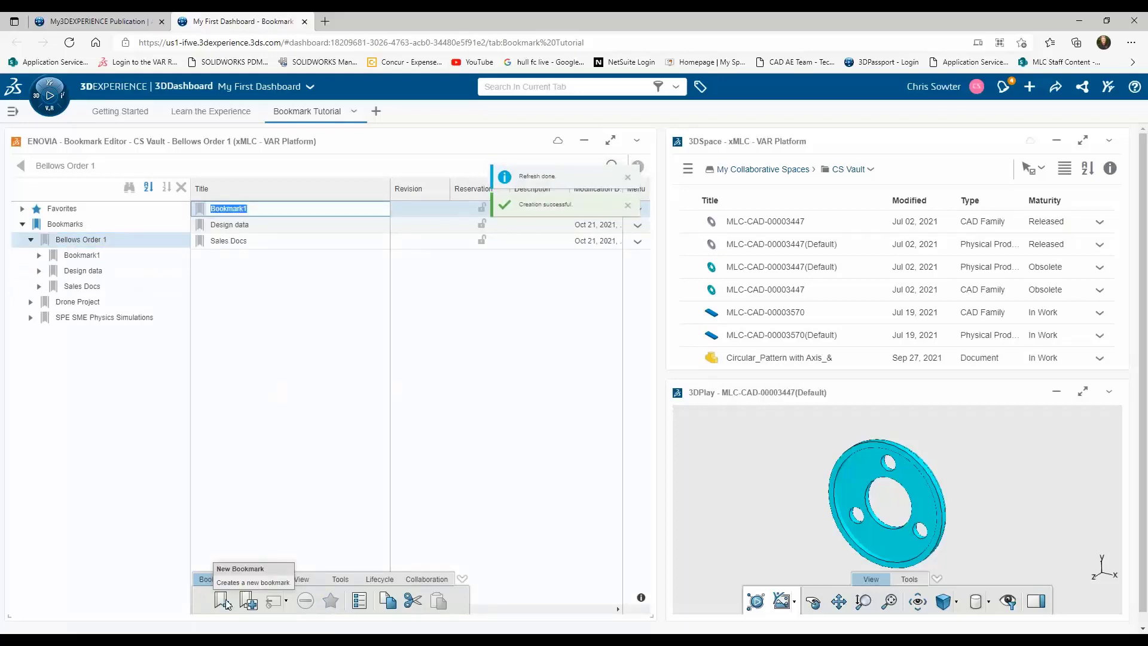
{"action": "type", "text": "Tech Publications"}
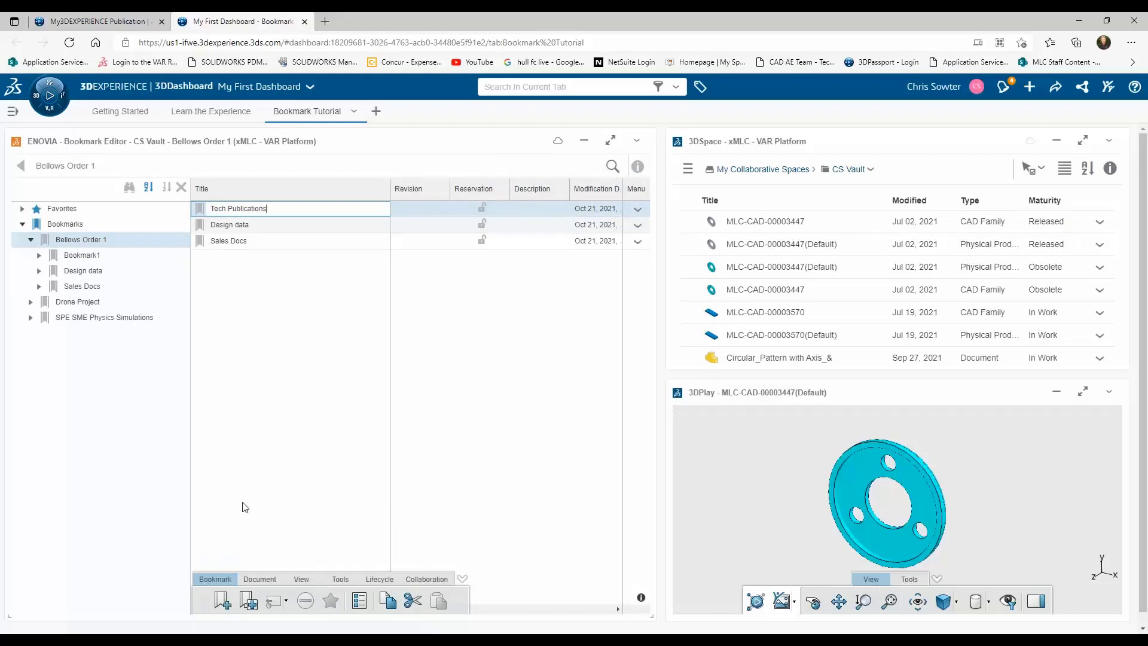
{"action": "left_click", "coordinate": [269, 358]}
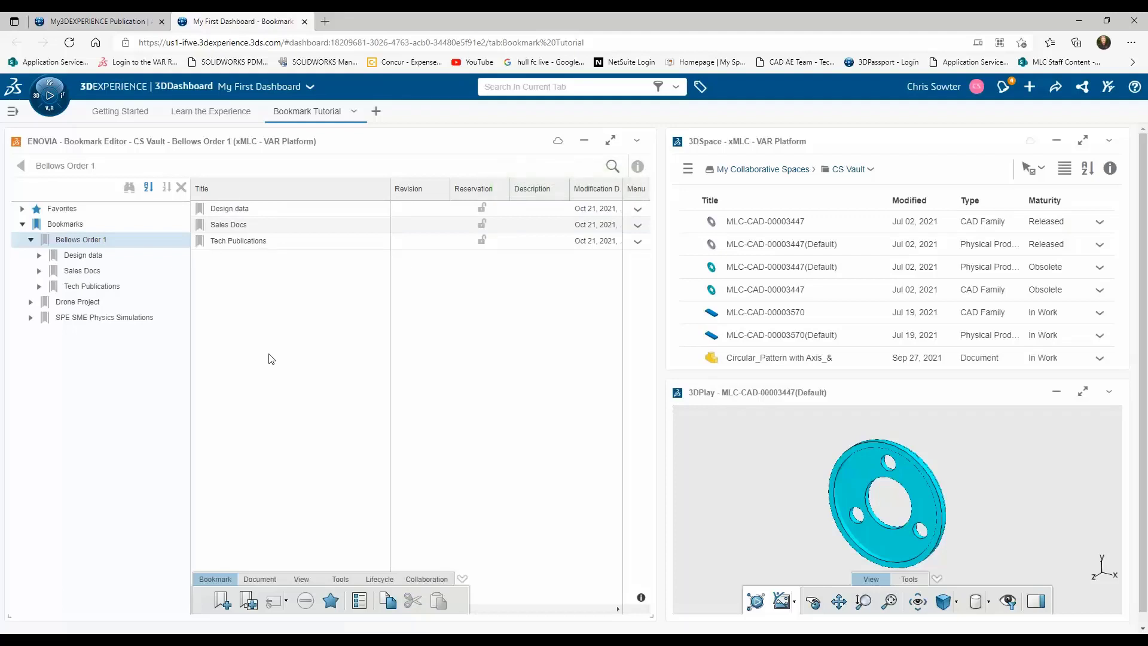
{"action": "left_click", "coordinate": [242, 241]}
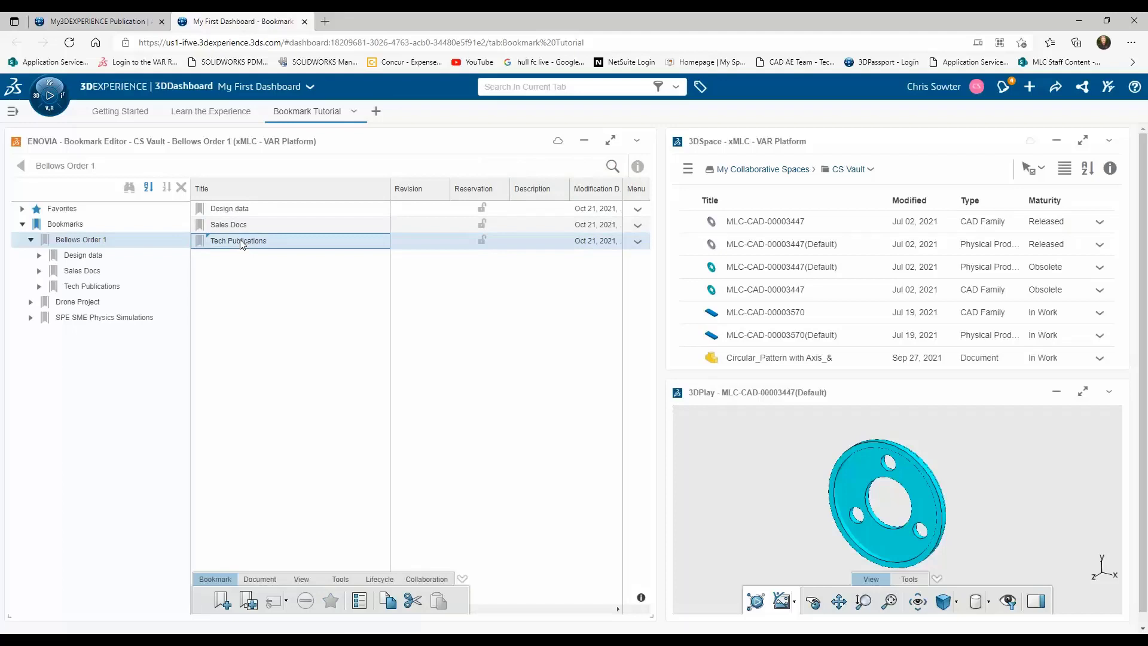
Step: Upload folder E:\Bellows Sales Order 1 (Purchase Order.pdf, Specification Sheet.xlsx) into Bellows Order 1
{"action": "left_click", "coordinate": [261, 579]}
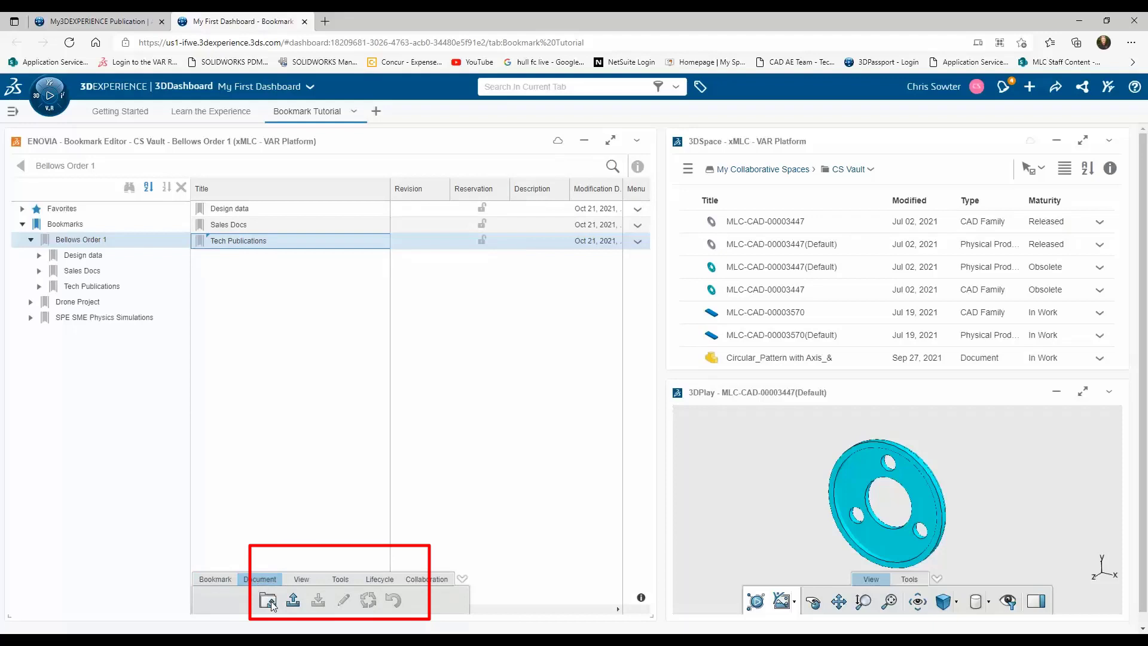
{"action": "left_click", "coordinate": [268, 601]}
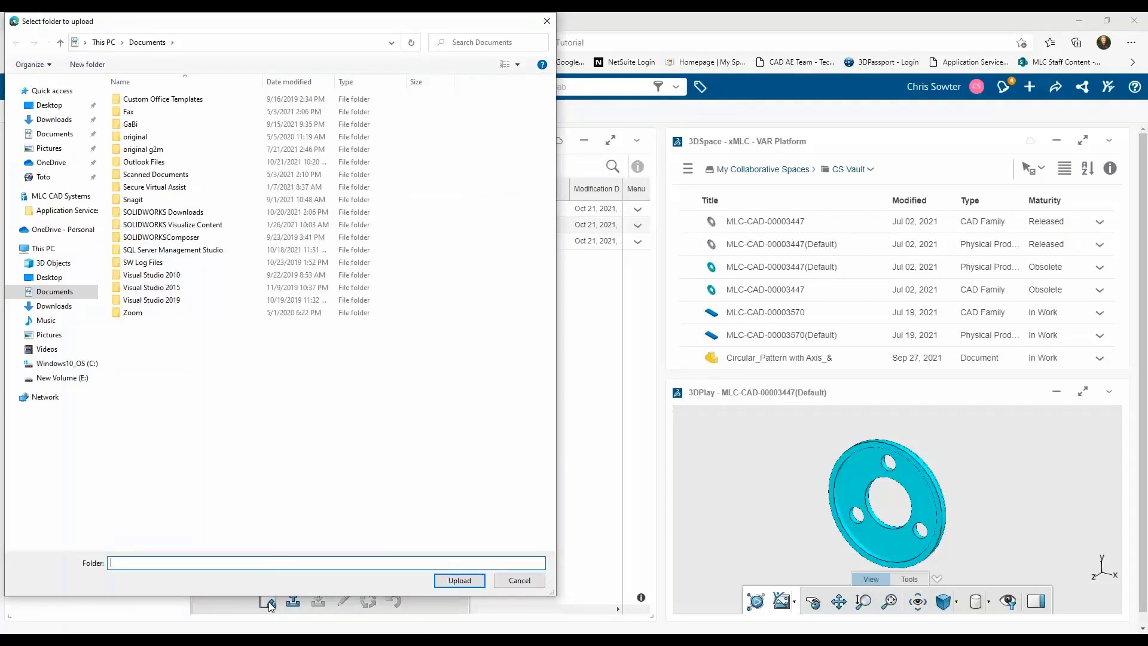
{"action": "left_click", "coordinate": [72, 379]}
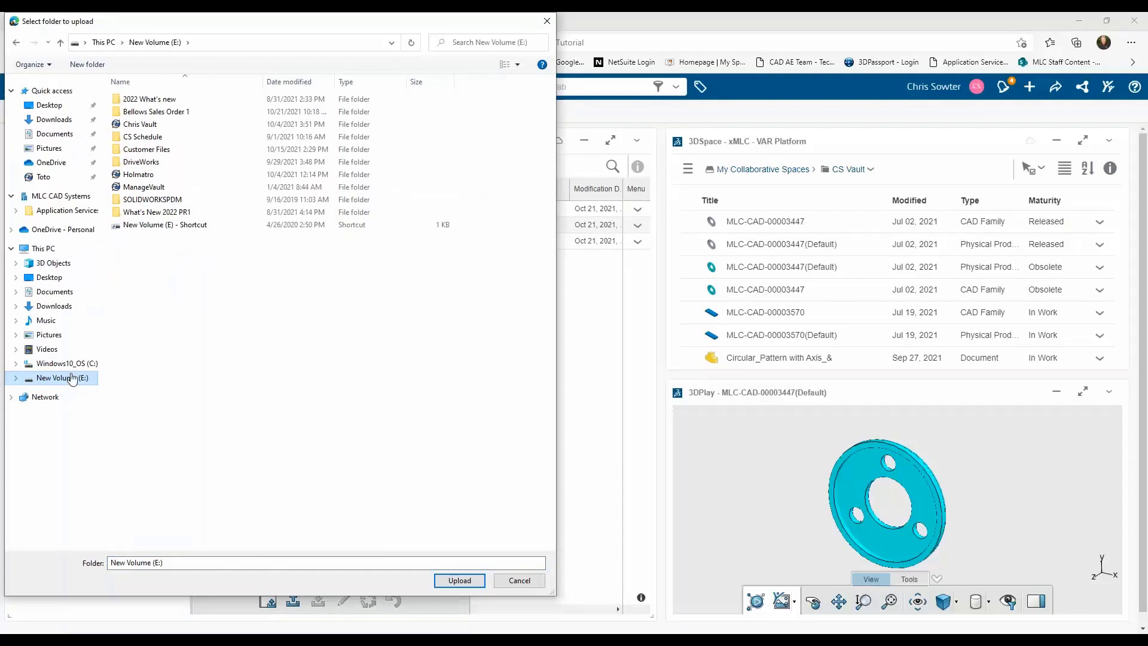
{"action": "double_click", "coordinate": [167, 113]}
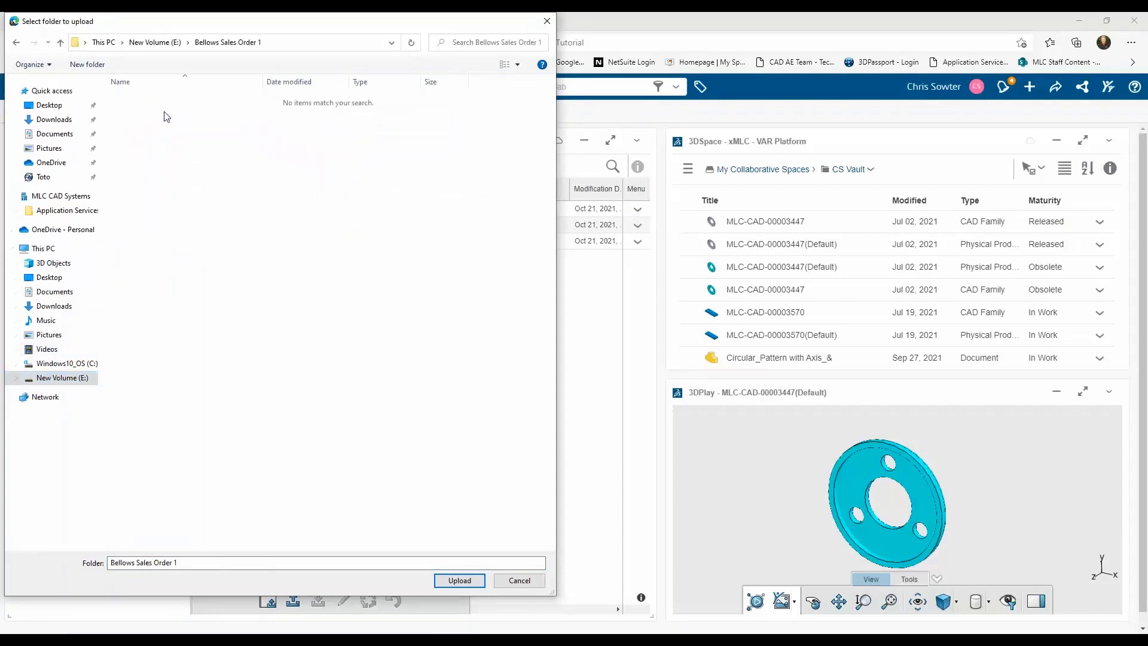
{"action": "left_click", "coordinate": [447, 581]}
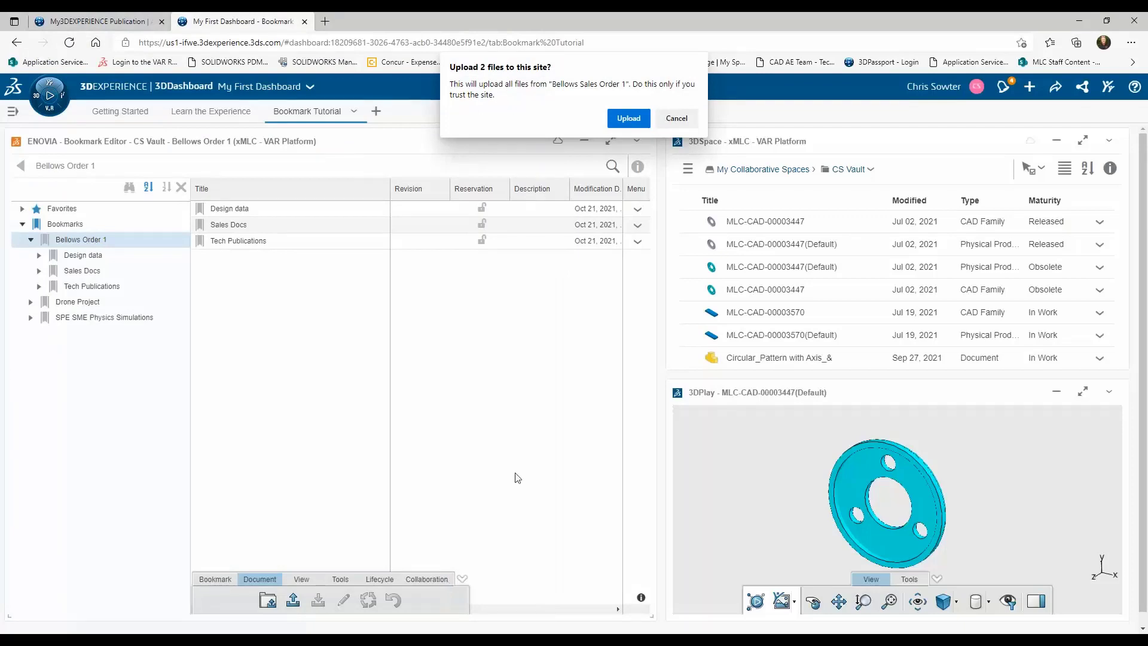
{"action": "left_click", "coordinate": [629, 119]}
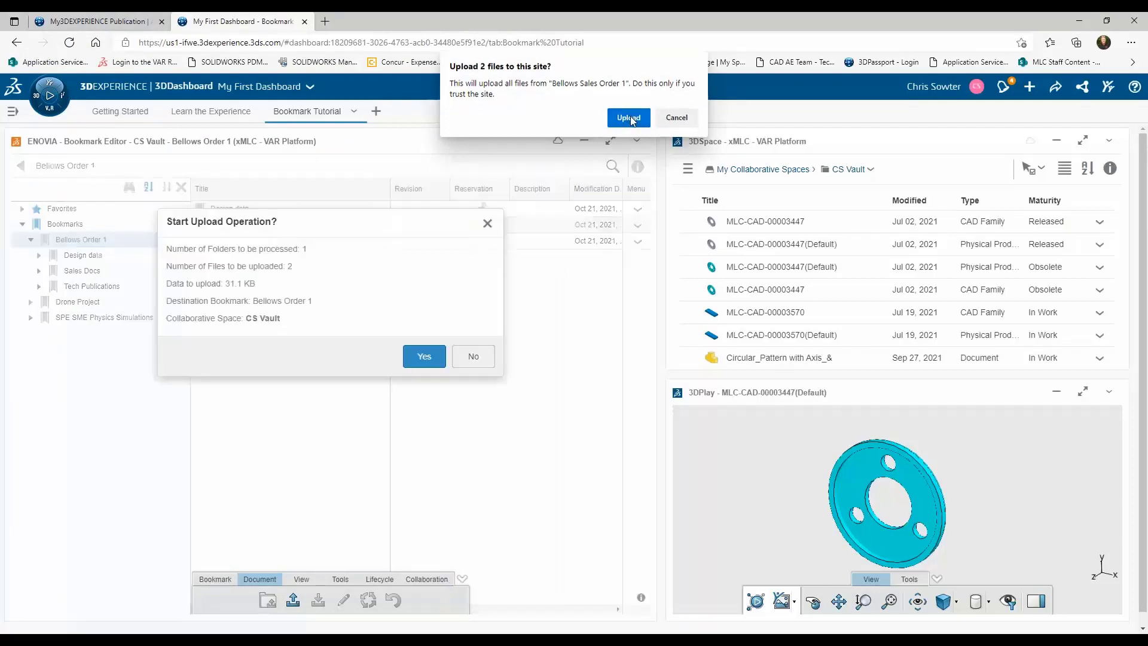
{"action": "left_click", "coordinate": [421, 357]}
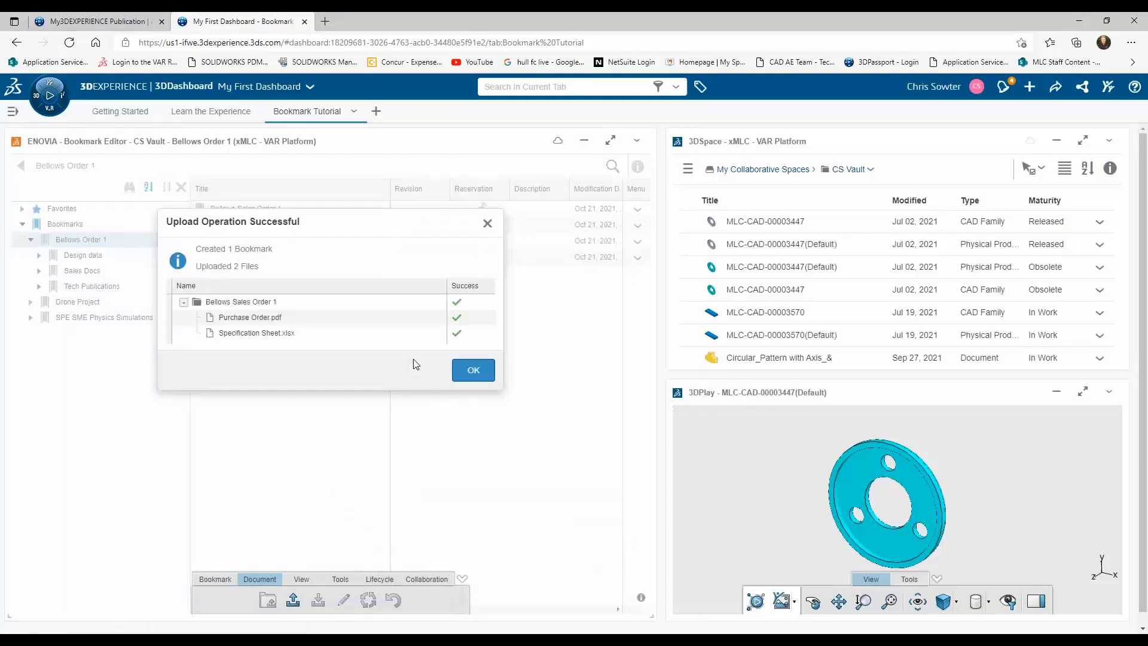
{"action": "left_click", "coordinate": [468, 376]}
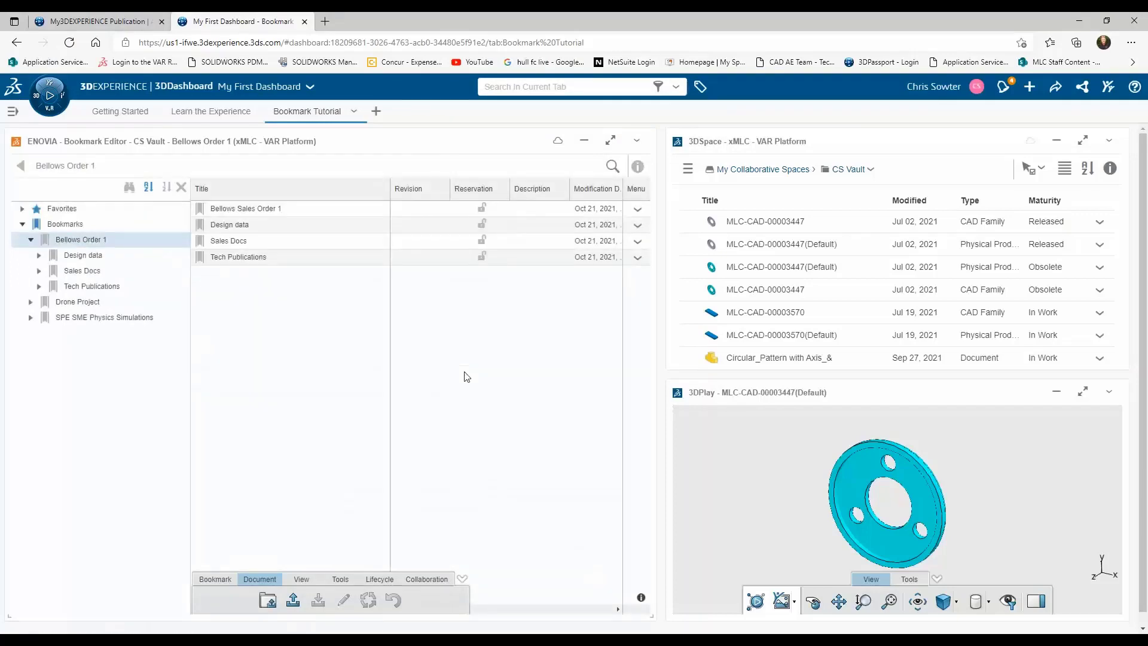
Step: Drag Bellows Sales Order 1 into Sales Docs, then open the Tech Publications bookmark
{"action": "left_click_drag", "start_coordinate": [249, 208], "coordinate": [236, 245]}
{"action": "left_click", "coordinate": [343, 428]}
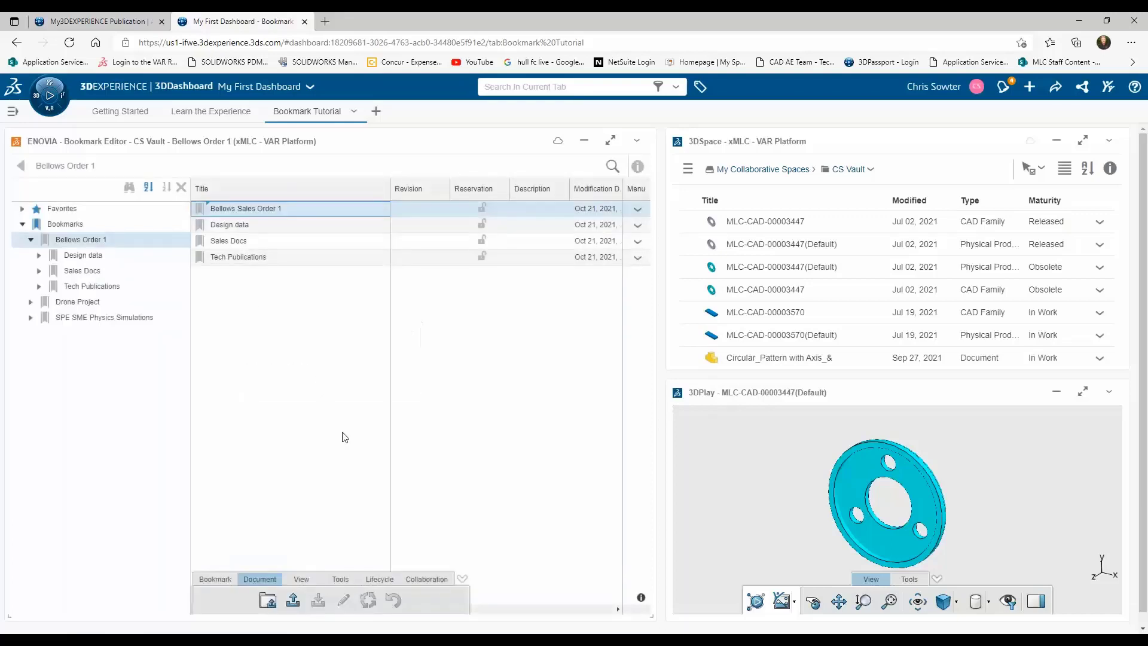
{"action": "left_click", "coordinate": [40, 272]}
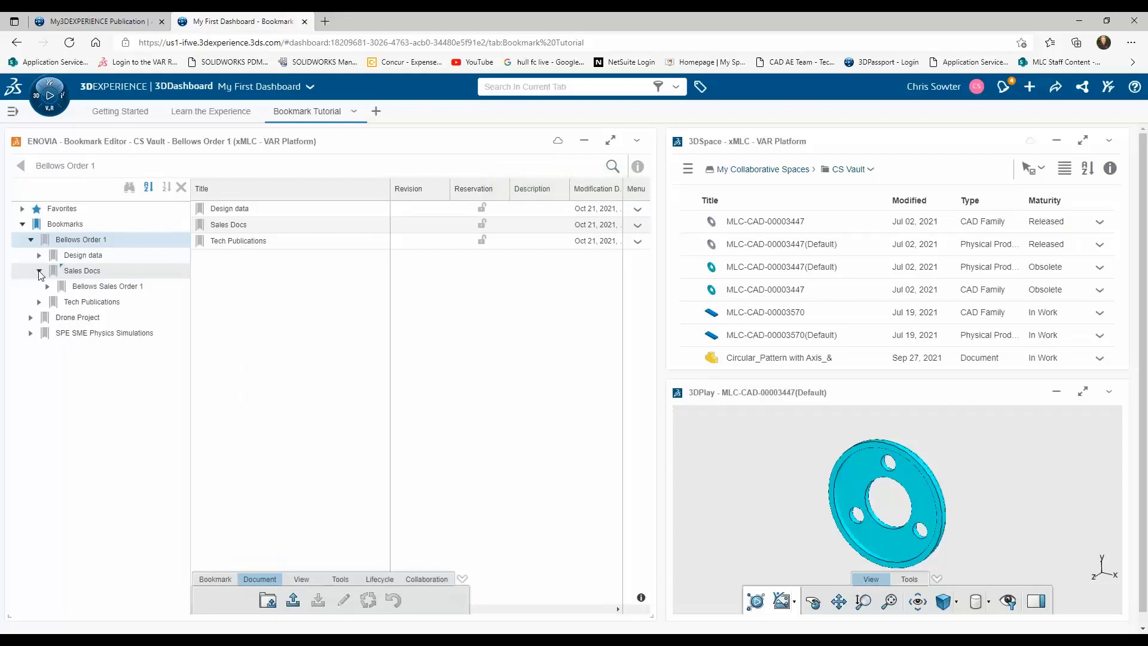
{"action": "left_click", "coordinate": [72, 301]}
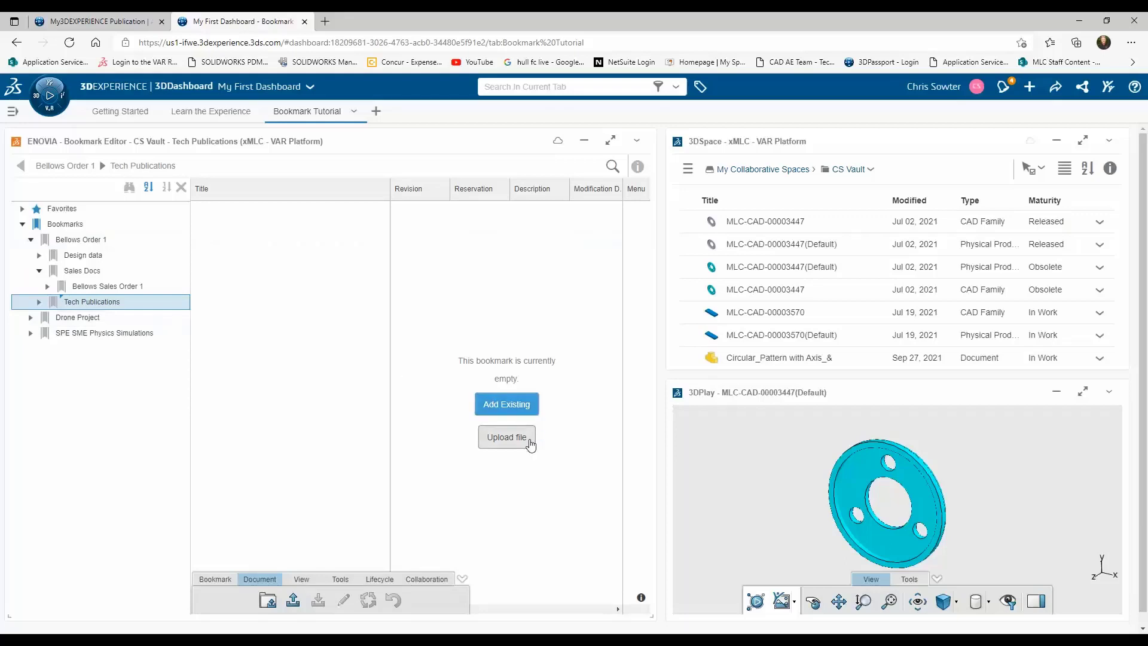
Step: Search 'tech pub' and add the BELLOWS MASTER Exploded Animation document to Tech Publications
{"action": "left_click", "coordinate": [522, 404]}
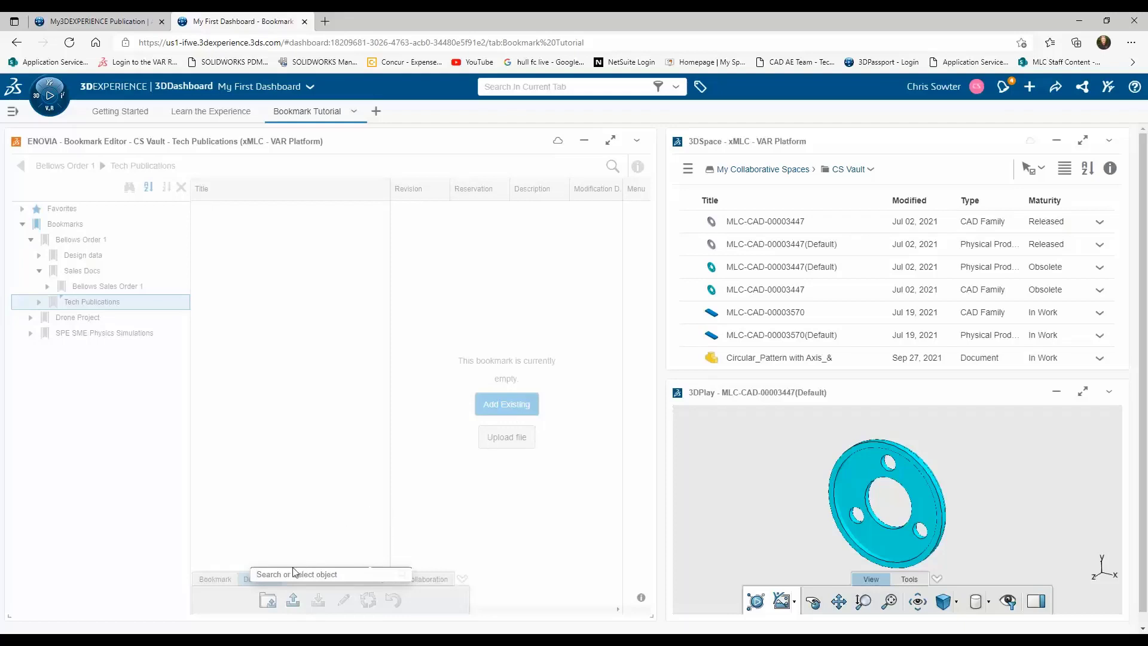
{"action": "type", "text": "tech pub"}
{"action": "key", "text": "Return"}
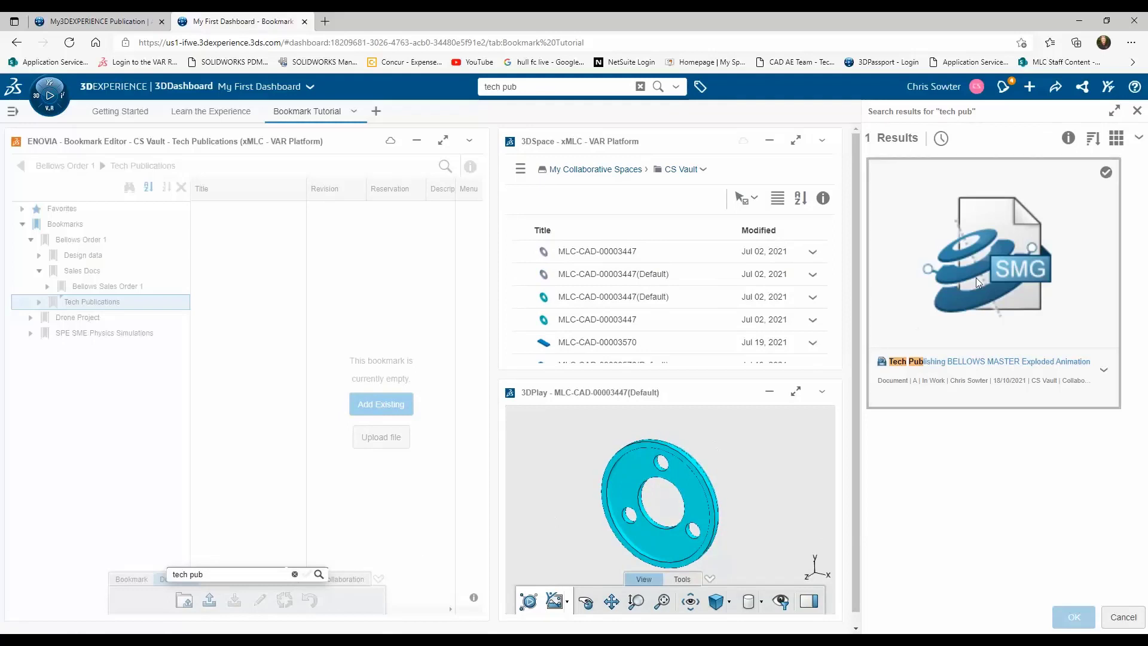
{"action": "left_click", "coordinate": [999, 259]}
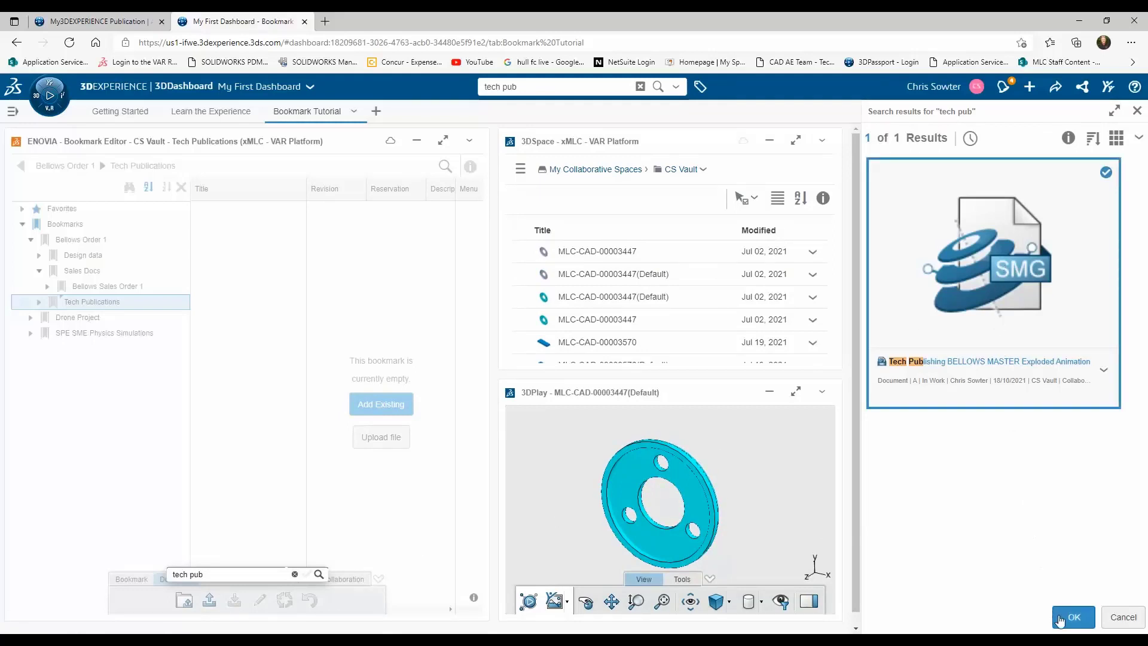
{"action": "left_click", "coordinate": [1060, 620]}
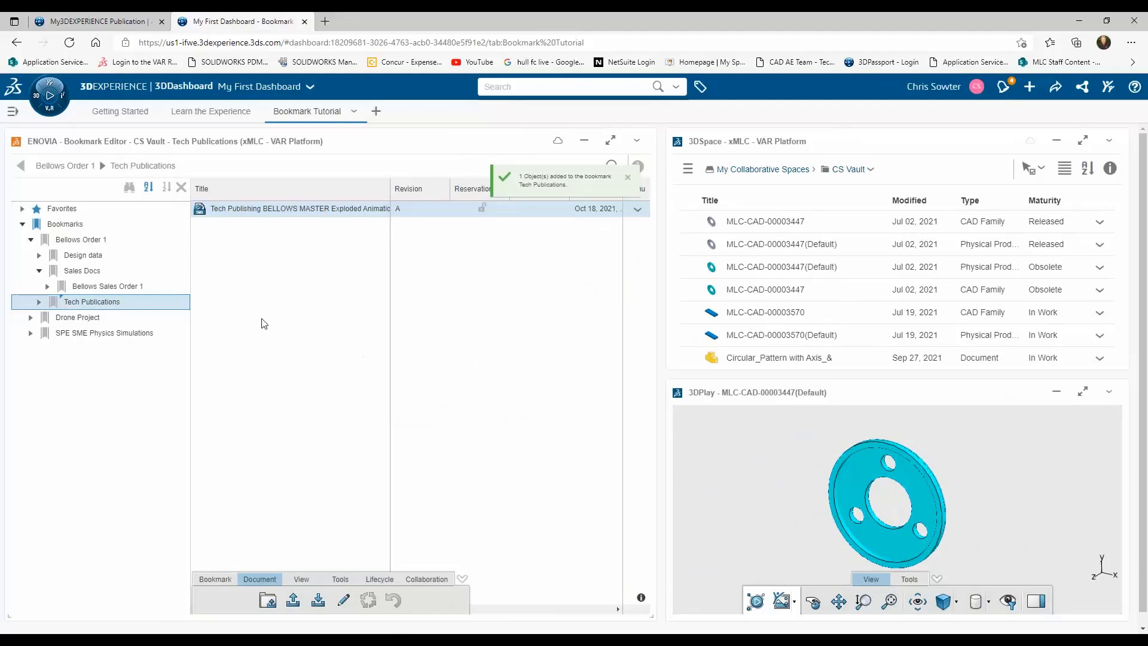
{"action": "left_click", "coordinate": [75, 256]}
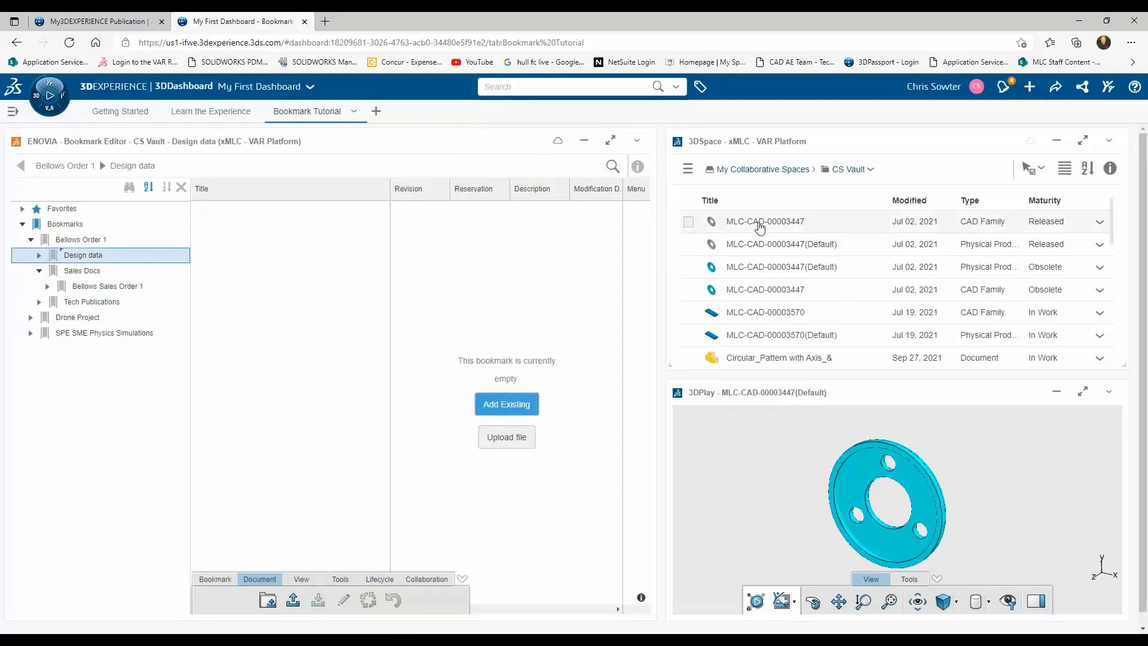
Step: Add MLC-CAD-00003447 (revision B.1) to the Design data bookmark, then switch to SOLIDWORKS
{"action": "left_click_drag", "start_coordinate": [760, 228], "coordinate": [307, 249]}
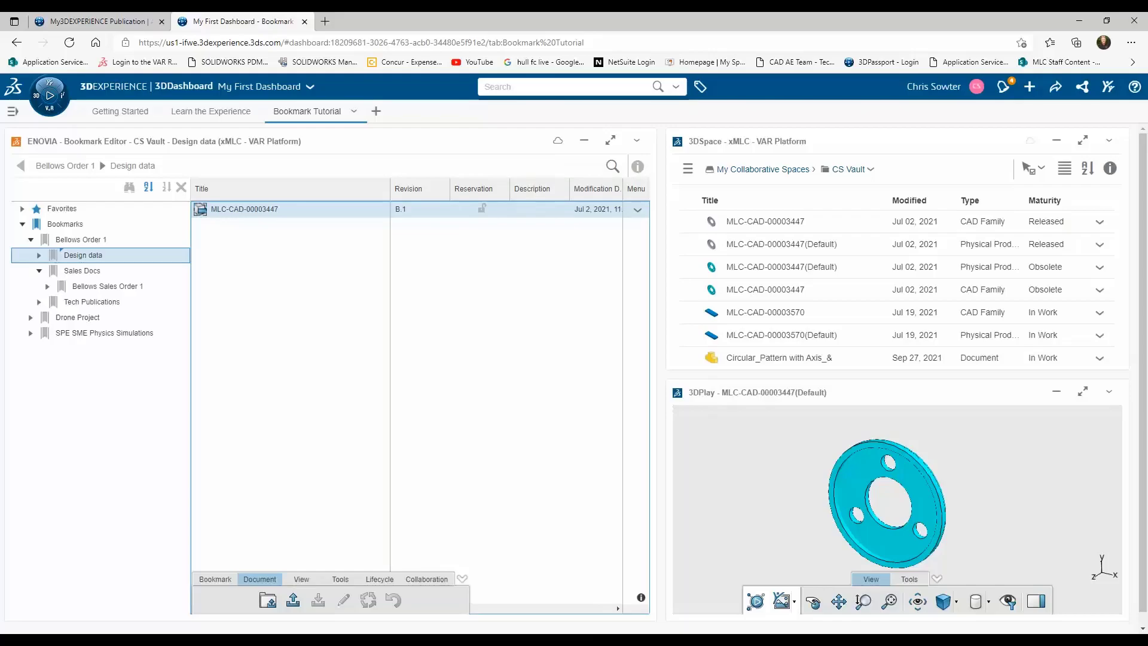
{"action": "left_click", "coordinate": [599, 598]}
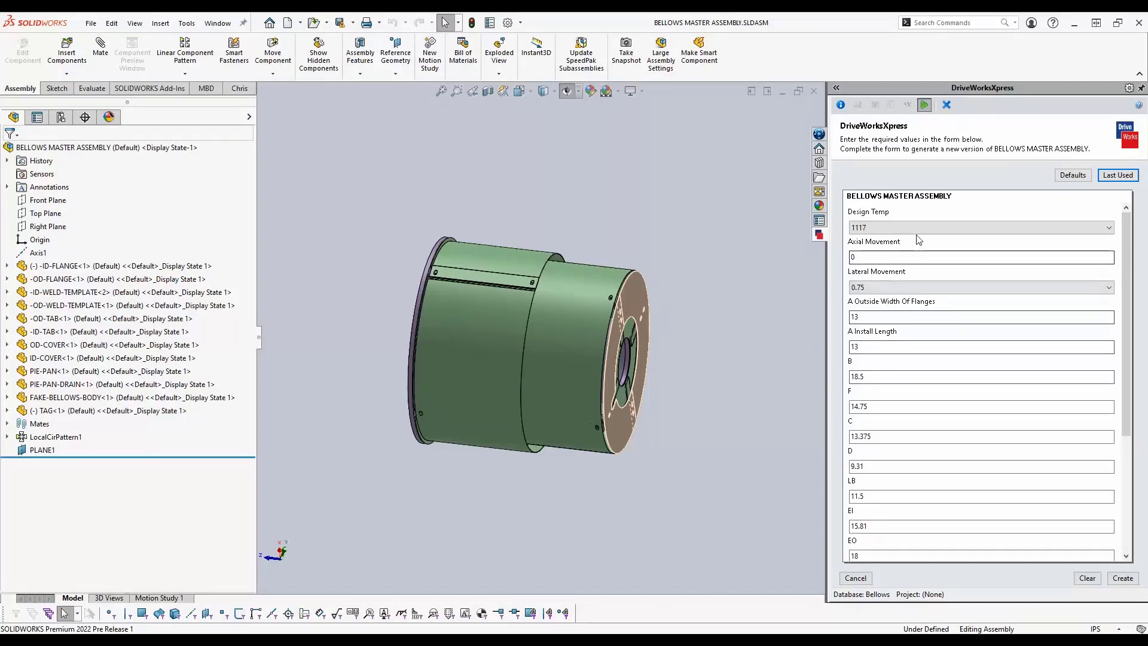
Step: Save CS Vault Owner credentials in the 3DEXPERIENCE session preferences and list BELLOWS MASTER's components
{"action": "left_click", "coordinate": [820, 135]}
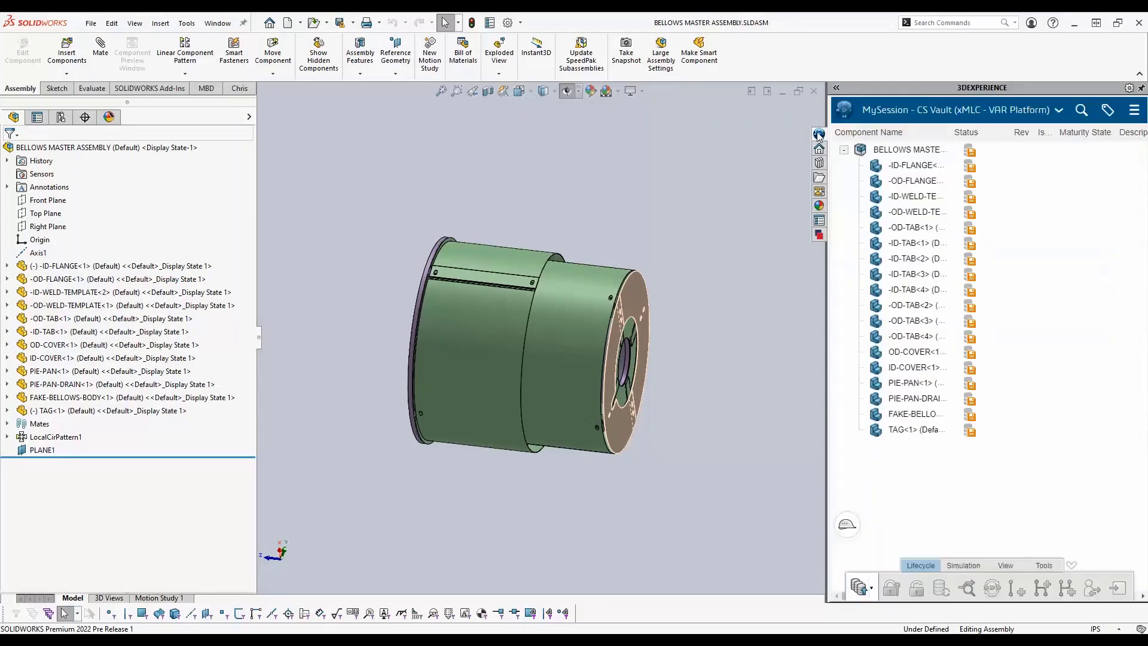
{"action": "left_click", "coordinate": [1059, 111]}
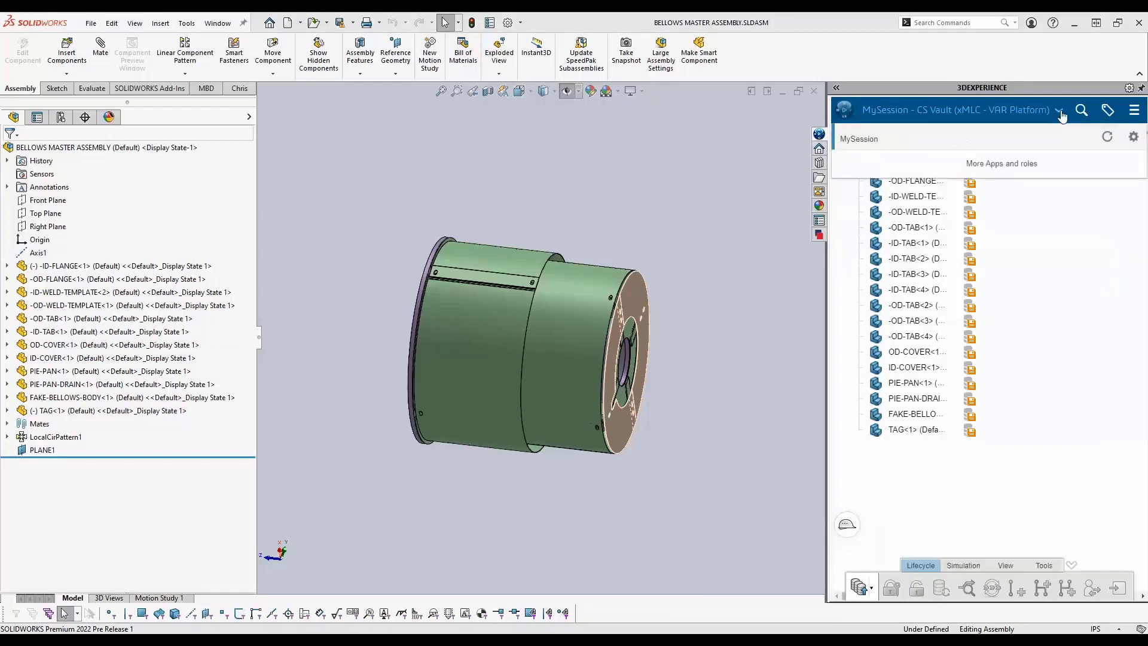
{"action": "left_click", "coordinate": [1133, 138]}
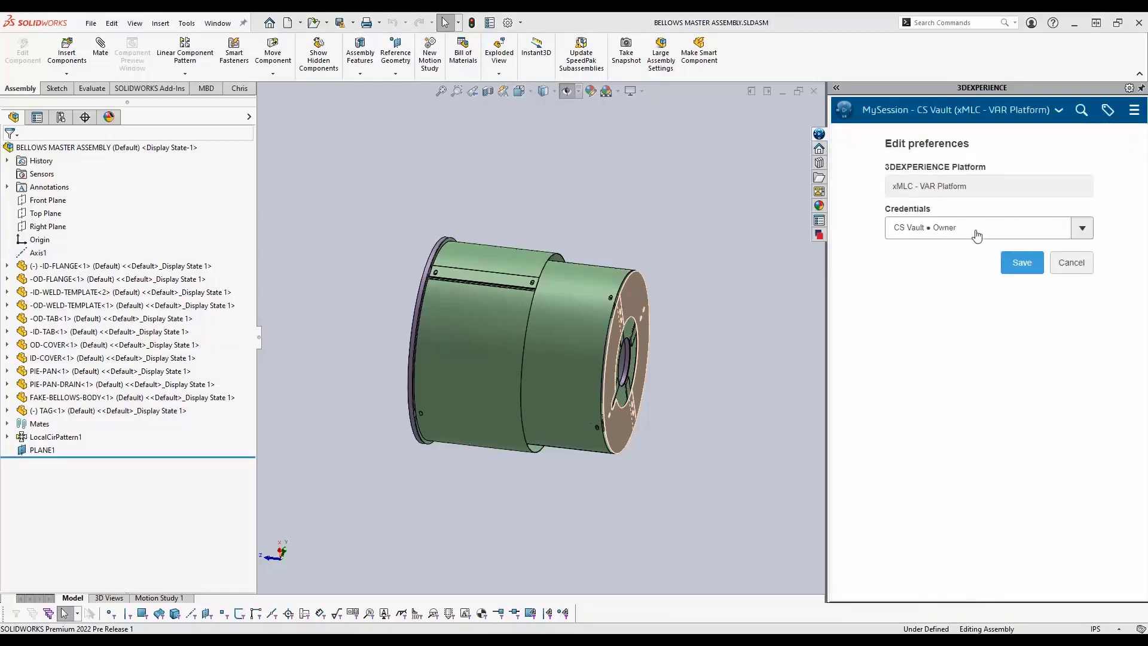
{"action": "left_click", "coordinate": [1032, 265]}
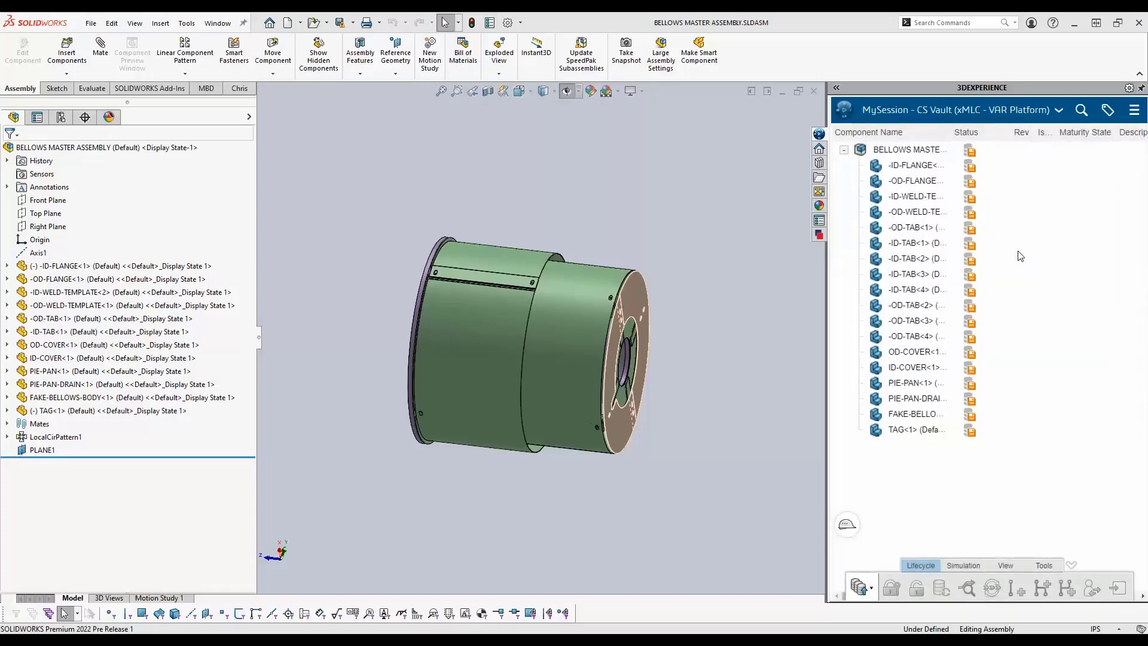
{"action": "left_click", "coordinate": [912, 153]}
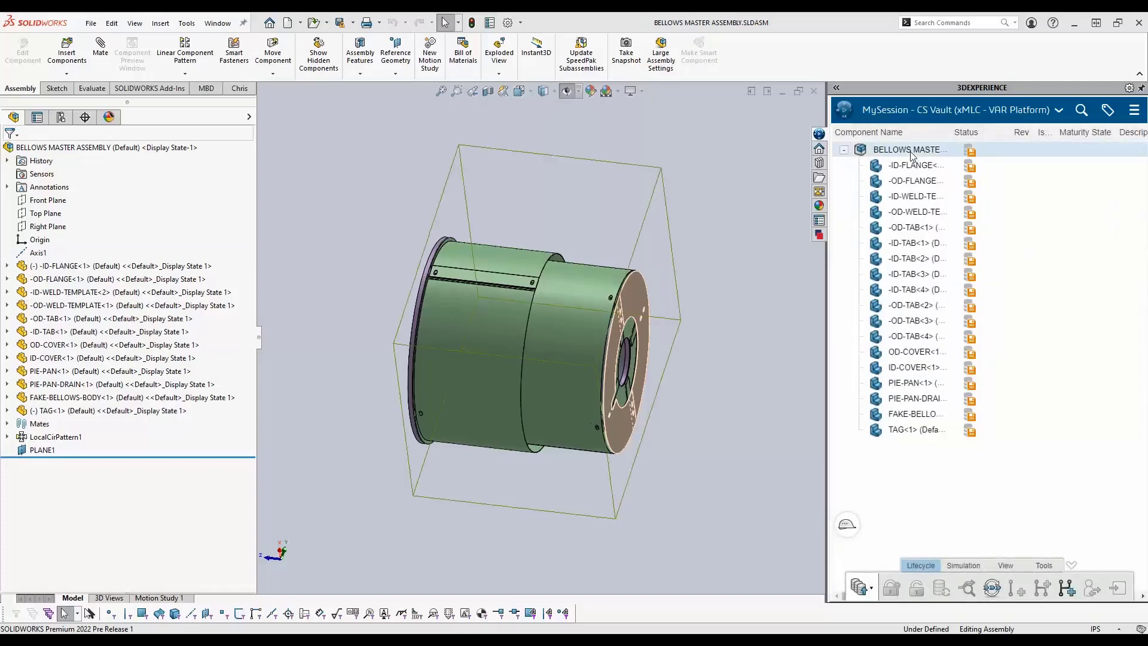
Step: Save BELLOWS MASTER to the platform, copying its 14 new files into MyWork for CS Vault
{"action": "right_click", "coordinate": [912, 155]}
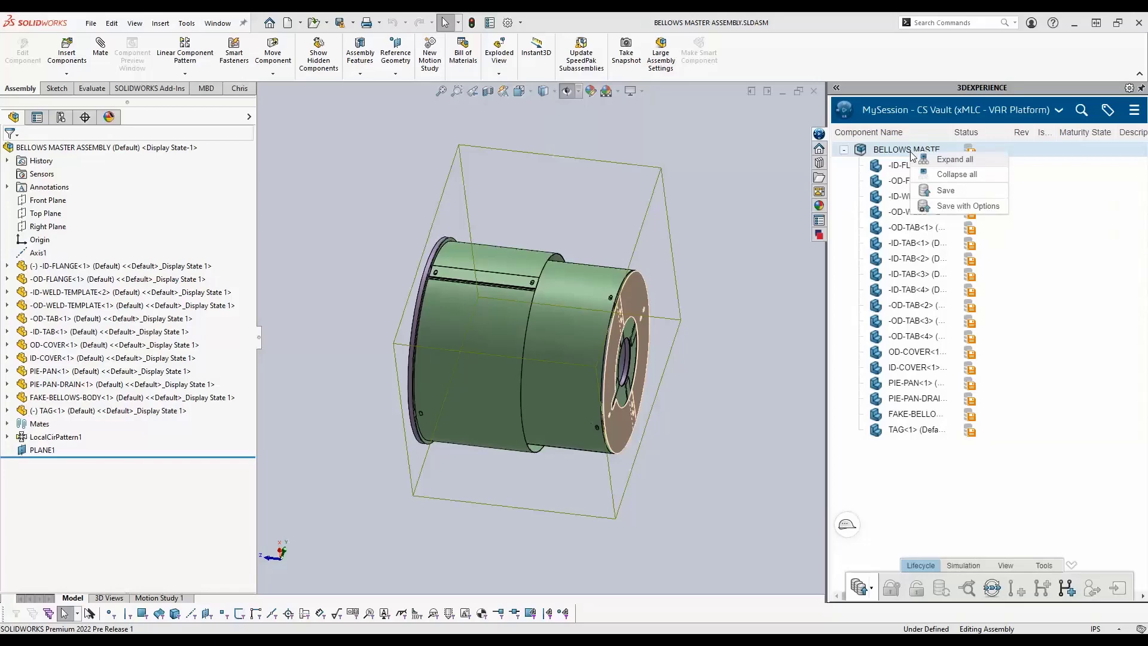
{"action": "left_click", "coordinate": [939, 204]}
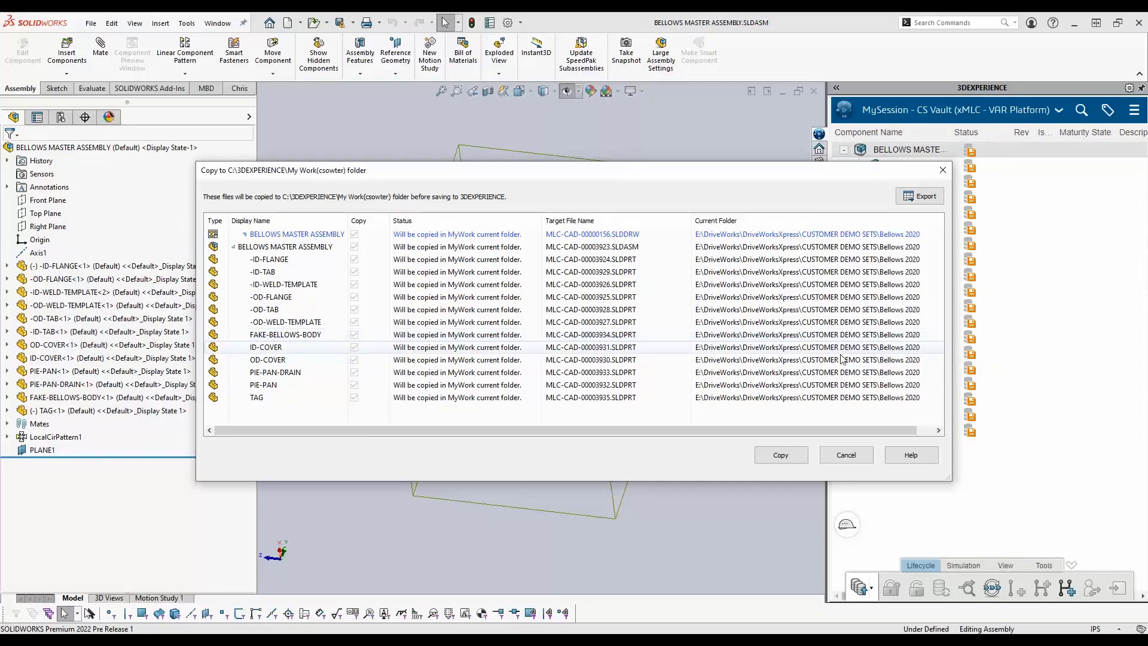
{"action": "left_click", "coordinate": [779, 454]}
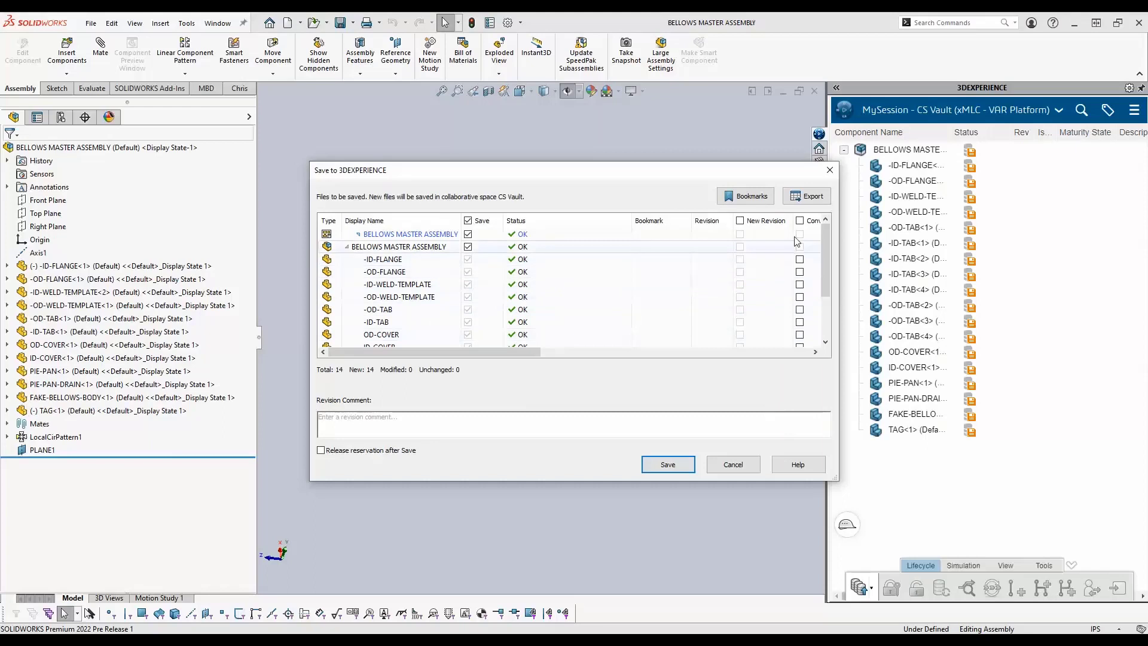
Step: Save all BELLOWS MASTER files to CS Vault under the Bellows Order 1 > Design data bookmark
{"action": "left_click", "coordinate": [752, 197]}
{"action": "left_click", "coordinate": [422, 269]}
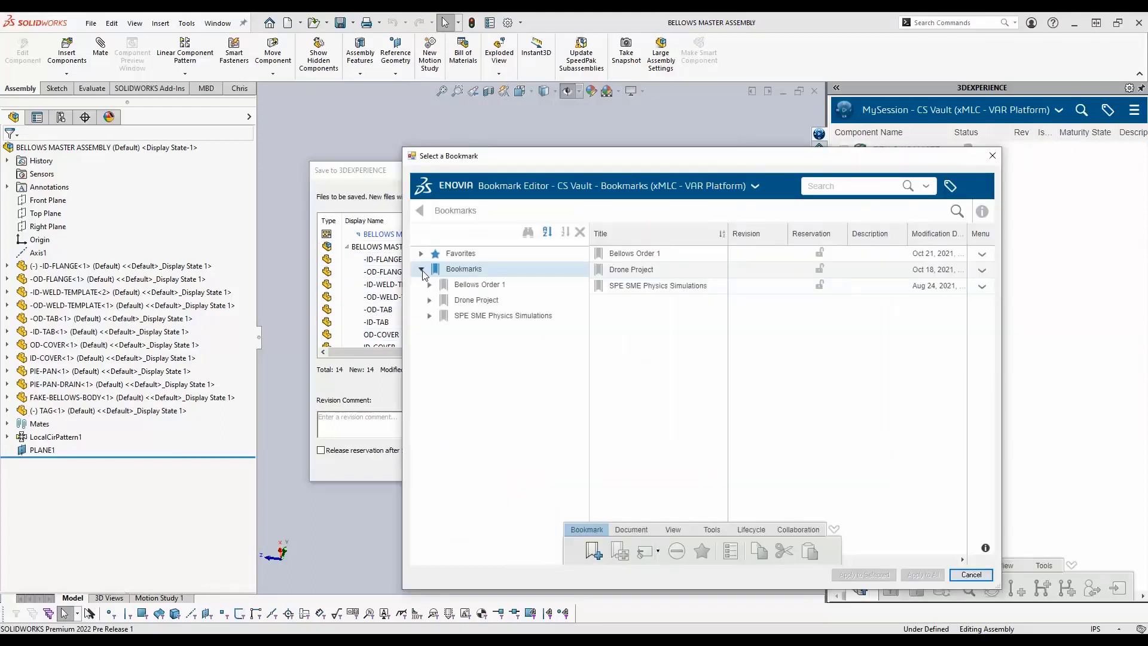
{"action": "left_click", "coordinate": [429, 285]}
{"action": "left_click", "coordinate": [461, 301]}
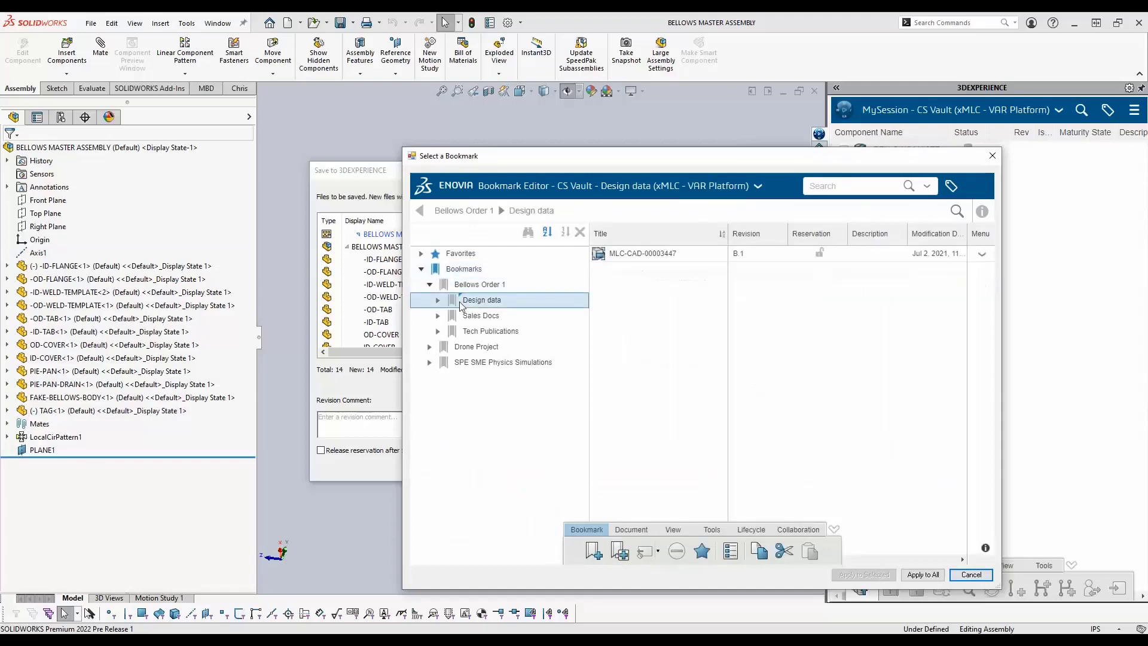
{"action": "left_click", "coordinate": [922, 574]}
{"action": "left_click", "coordinate": [667, 467]}
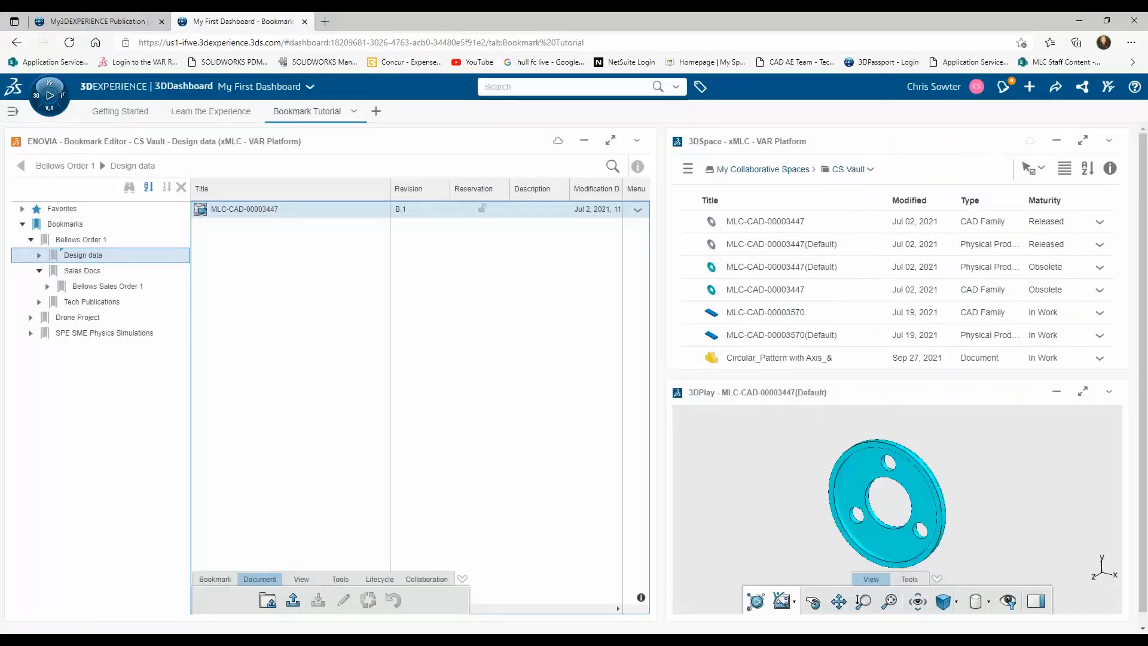
Step: Check that Design data now lists the saved BELLOWS files
{"action": "left_click", "coordinate": [77, 270]}
{"action": "left_click", "coordinate": [69, 258]}
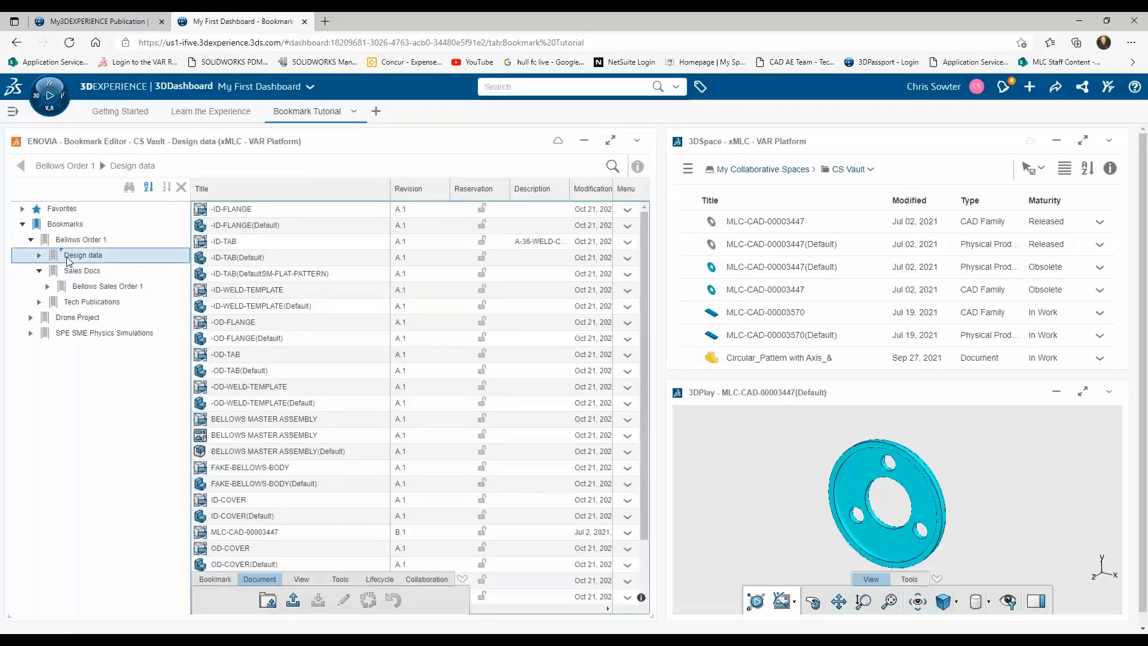
{"action": "left_click_drag", "start_coordinate": [646, 231], "coordinate": [656, 296]}
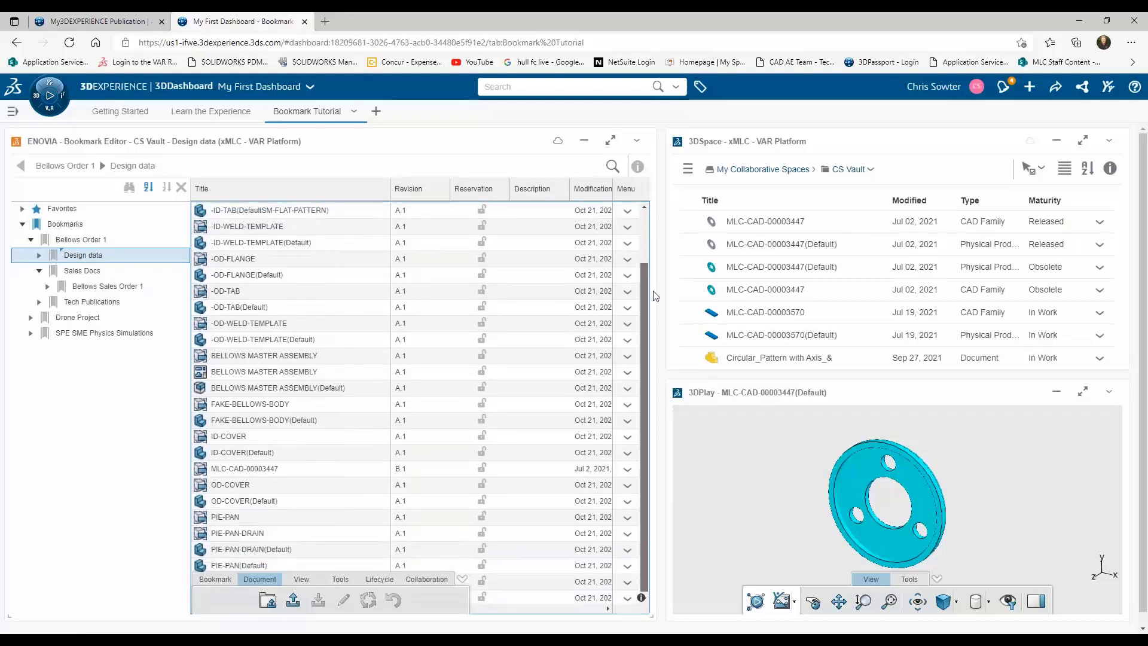
Step: Review the Sales Docs, Bellows Sales Order 1 and Tech Publications bookmarks
{"action": "left_click", "coordinate": [82, 271]}
{"action": "left_click", "coordinate": [84, 286]}
{"action": "left_click", "coordinate": [77, 302]}
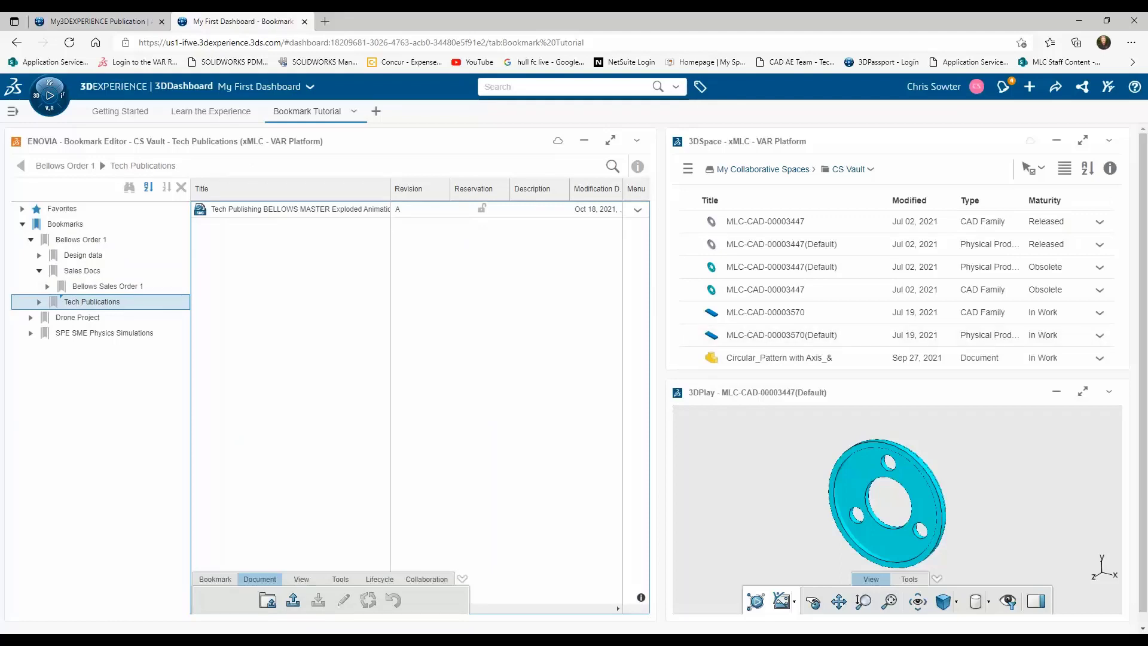
Step: Rotate the flange model in the viewer and refresh the Bellows Order 1 tree
{"action": "left_click_drag", "start_coordinate": [913, 608], "coordinate": [987, 532]}
{"action": "mouse_move", "coordinate": [1111, 213]}
{"action": "left_mouse_down"}
{"action": "mouse_move", "coordinate": [1111, 299]}
{"action": "mouse_move", "coordinate": [1106, 197]}
{"action": "left_mouse_up"}
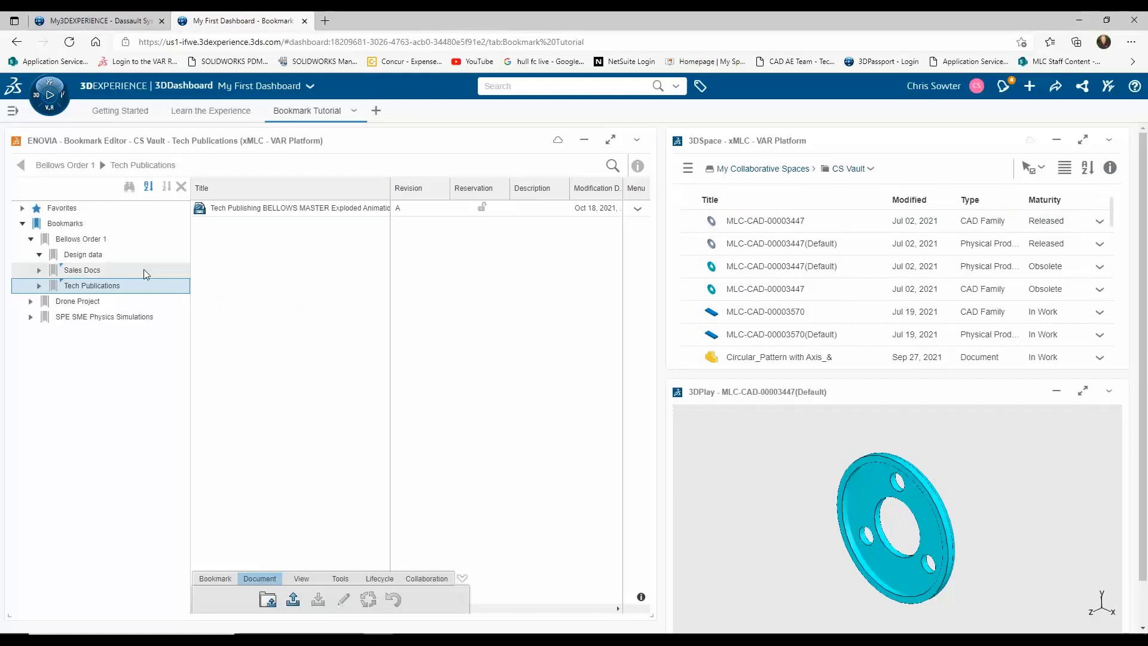
{"action": "left_click", "coordinate": [30, 240]}
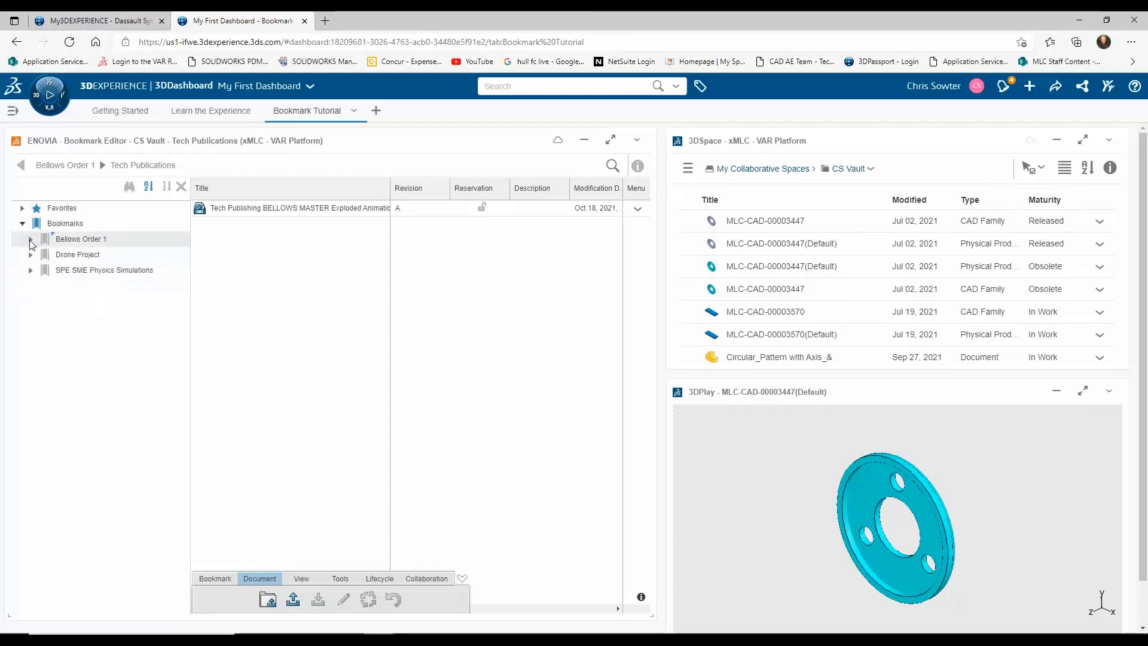
{"action": "left_click", "coordinate": [31, 239]}
Step: Load the Tech Publishing BELLOWS MASTER Exploded Animation into 3DPlay and list Design data's files
{"action": "left_click", "coordinate": [224, 208]}
{"action": "left_click_drag", "start_coordinate": [240, 209], "coordinate": [740, 451]}
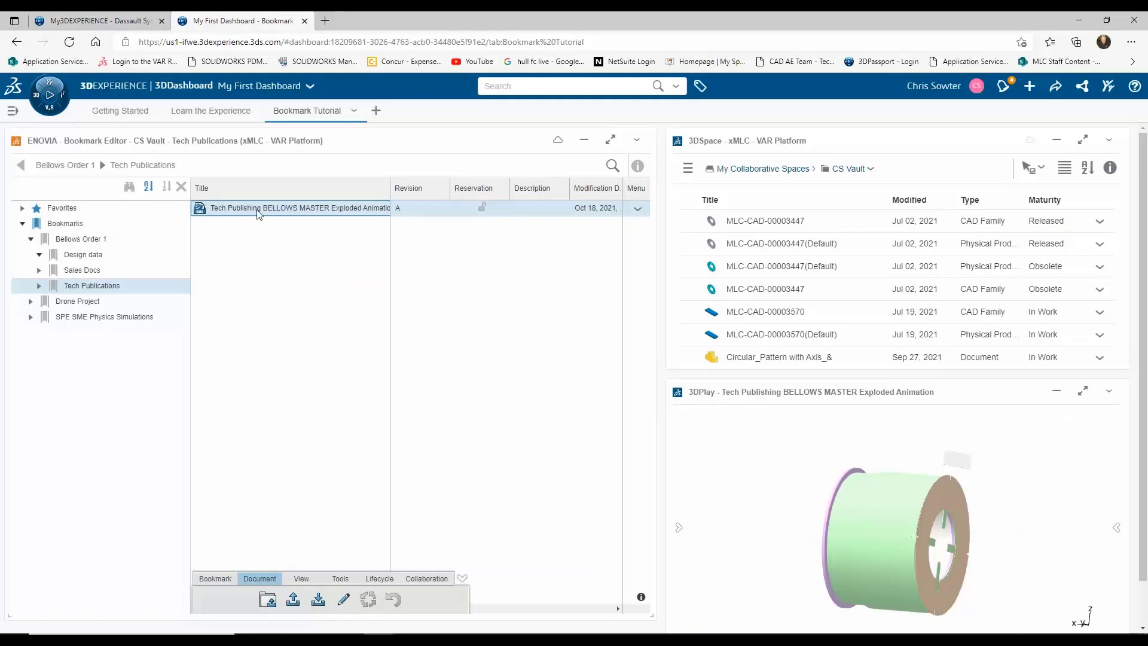
{"action": "left_click", "coordinate": [118, 256]}
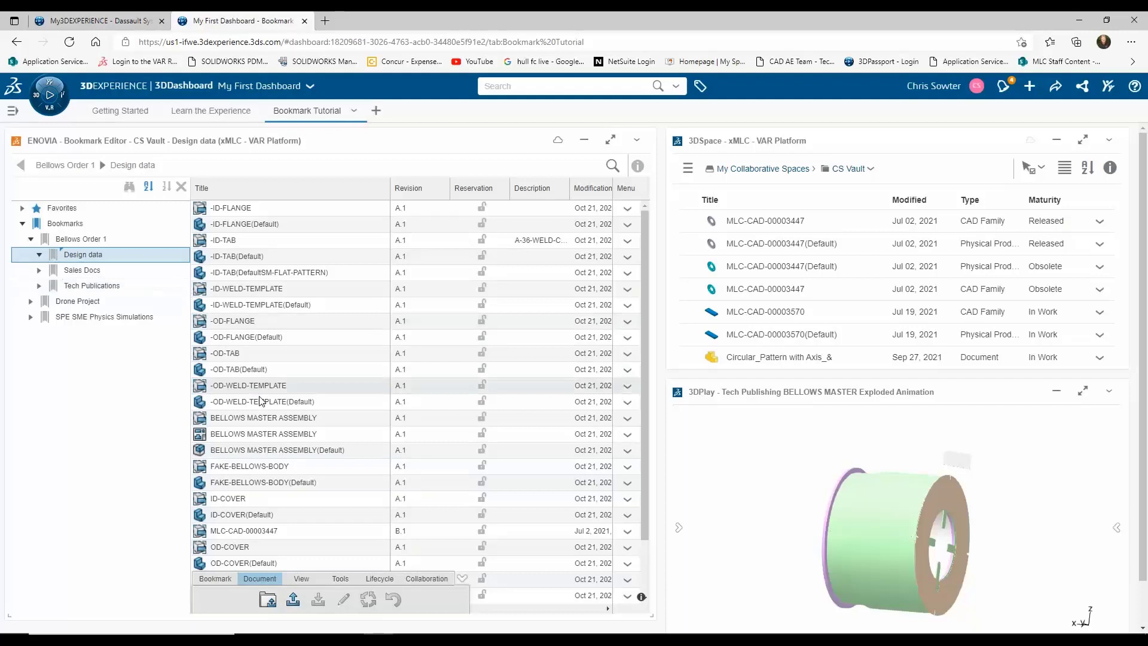
Step: Remove MLC-CAD-00003447 from the Design data bookmark via Remove Content, confirming with OK
{"action": "right_click", "coordinate": [271, 451]}
{"action": "mouse_move", "coordinate": [301, 461]}
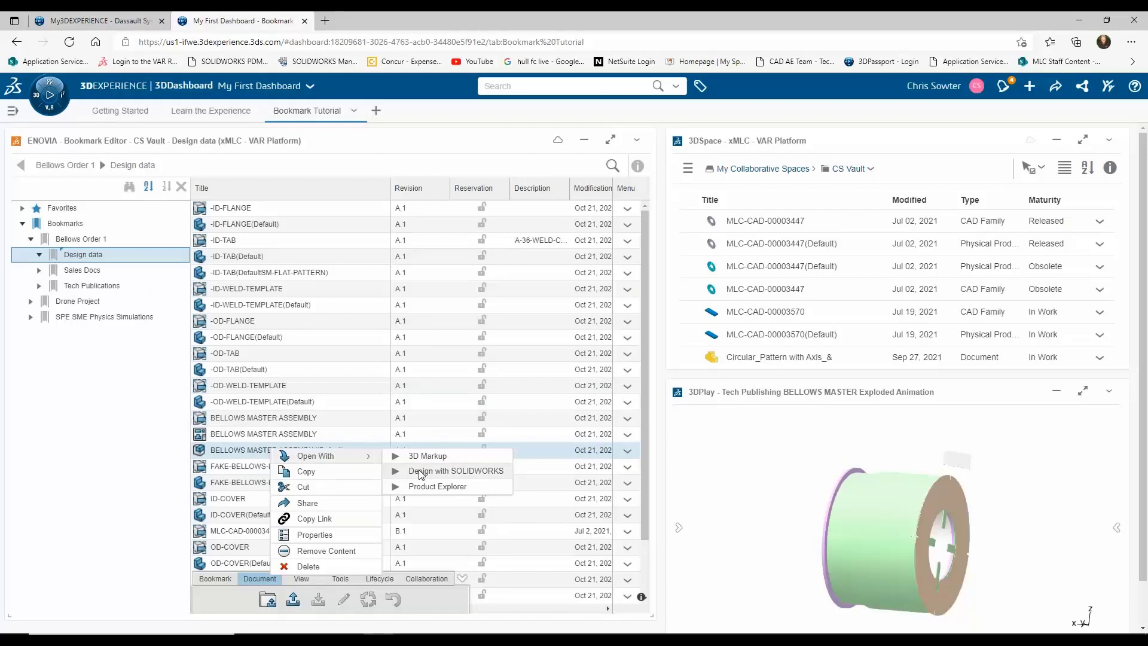
{"action": "left_click_drag", "start_coordinate": [648, 259], "coordinate": [654, 339]}
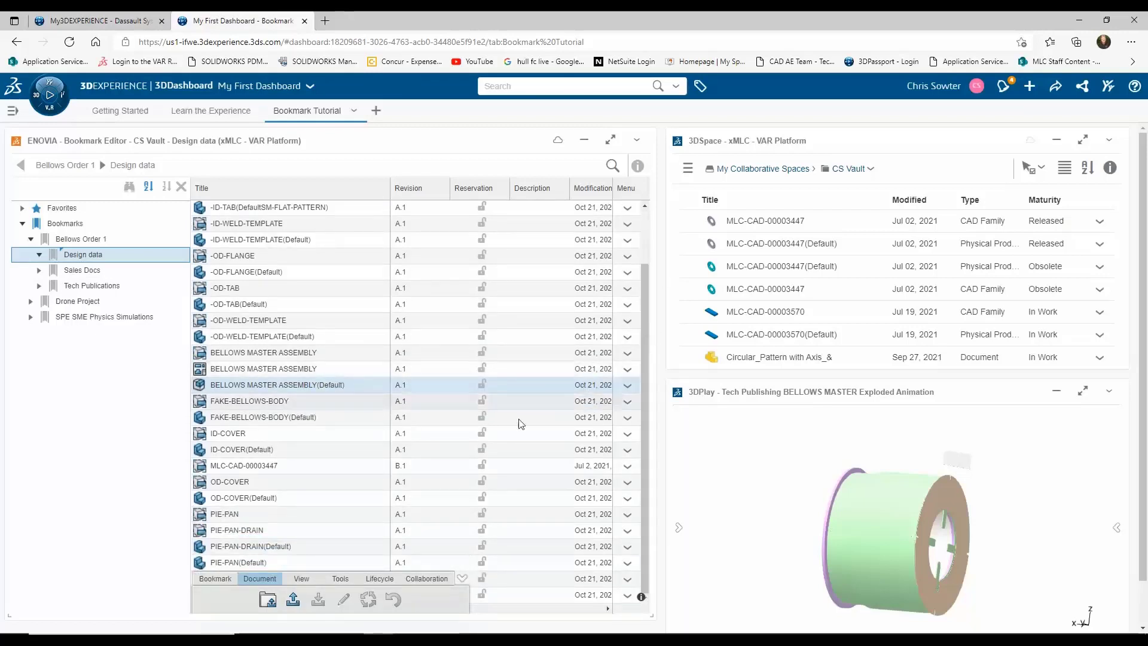
{"action": "left_click", "coordinate": [257, 468]}
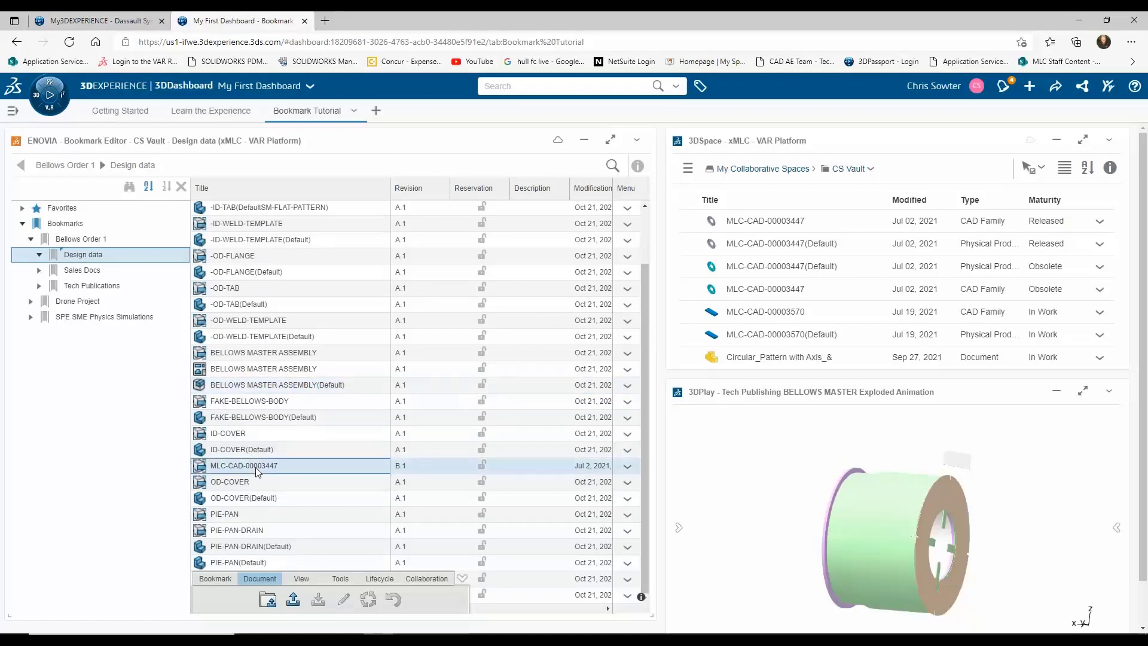
{"action": "right_click", "coordinate": [256, 467]}
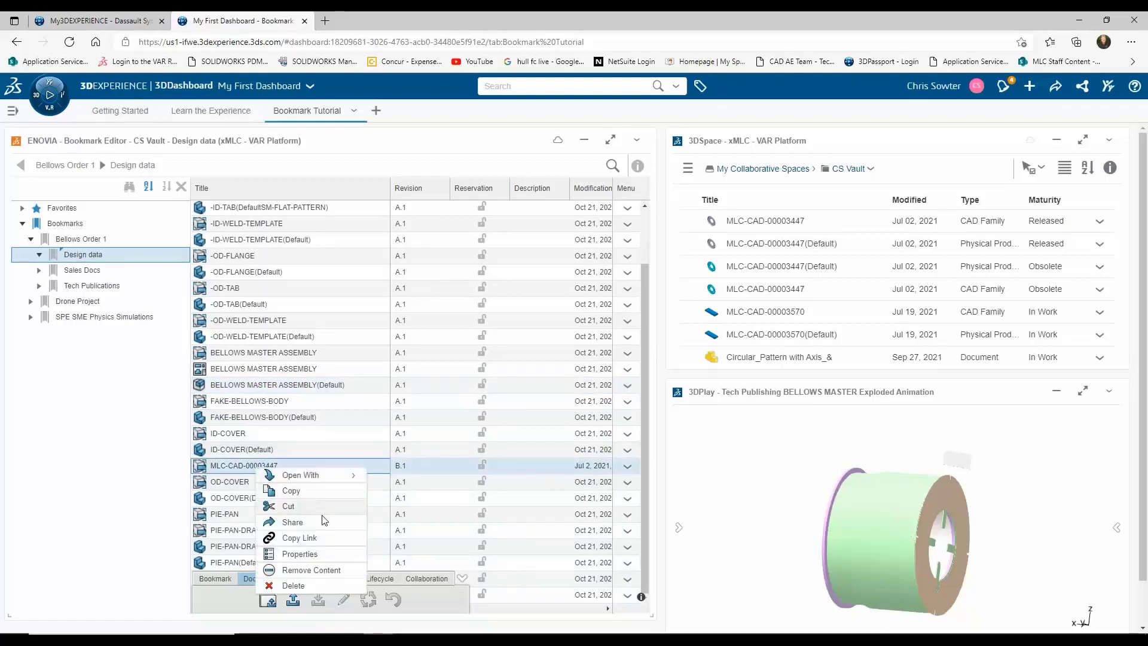
{"action": "left_click", "coordinate": [327, 571]}
{"action": "left_click", "coordinate": [349, 427]}
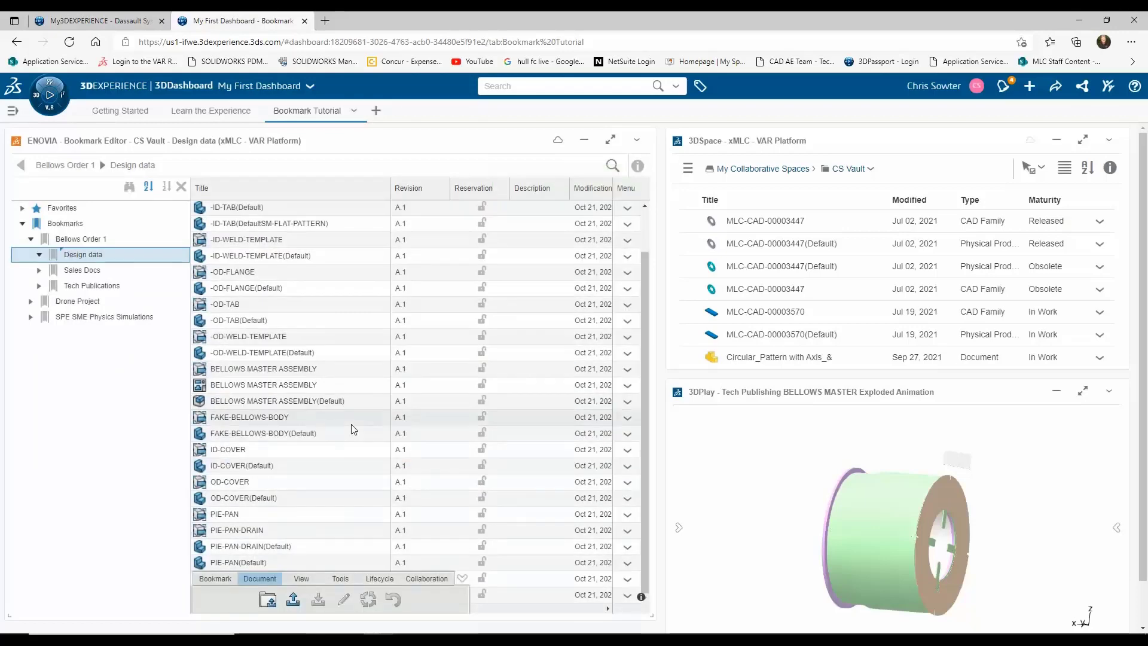
{"action": "left_click", "coordinate": [222, 583]}
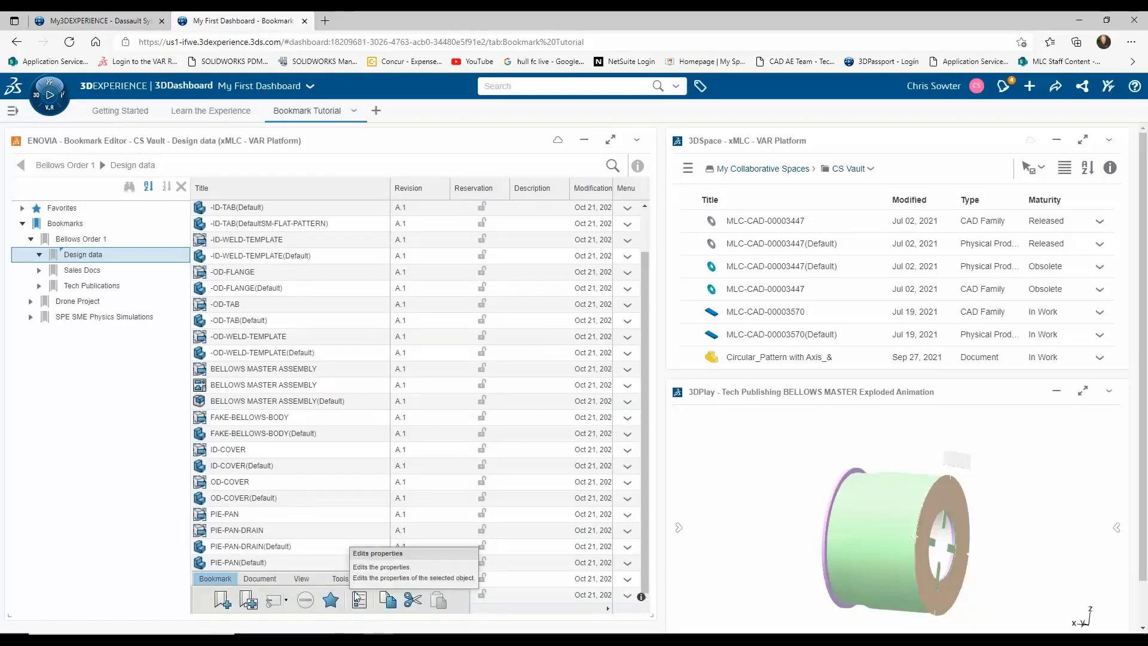
{"action": "left_click", "coordinate": [279, 467]}
{"action": "left_click", "coordinate": [360, 599]}
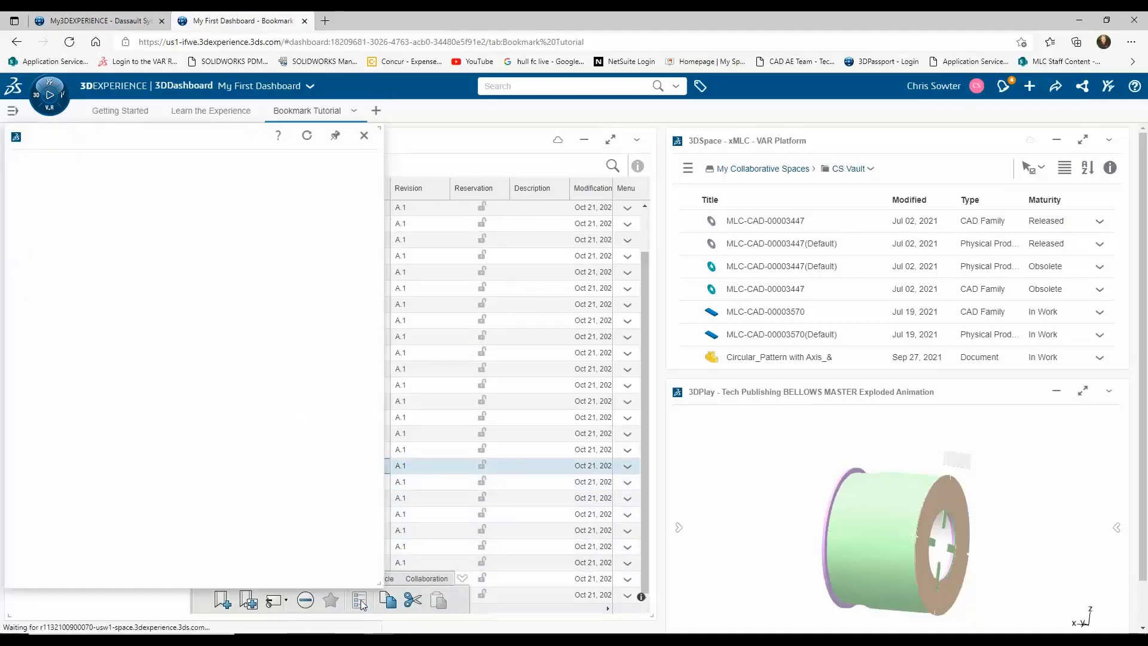
{"action": "left_click", "coordinate": [364, 136]}
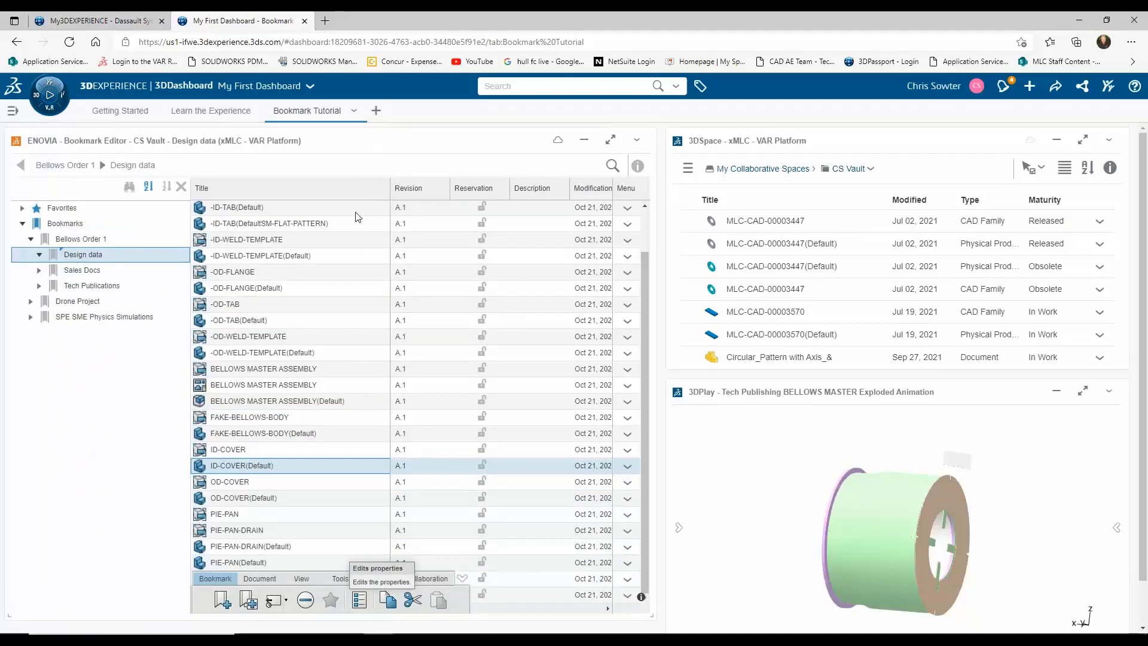
{"action": "left_click", "coordinate": [252, 583]}
{"action": "left_click", "coordinate": [302, 578]}
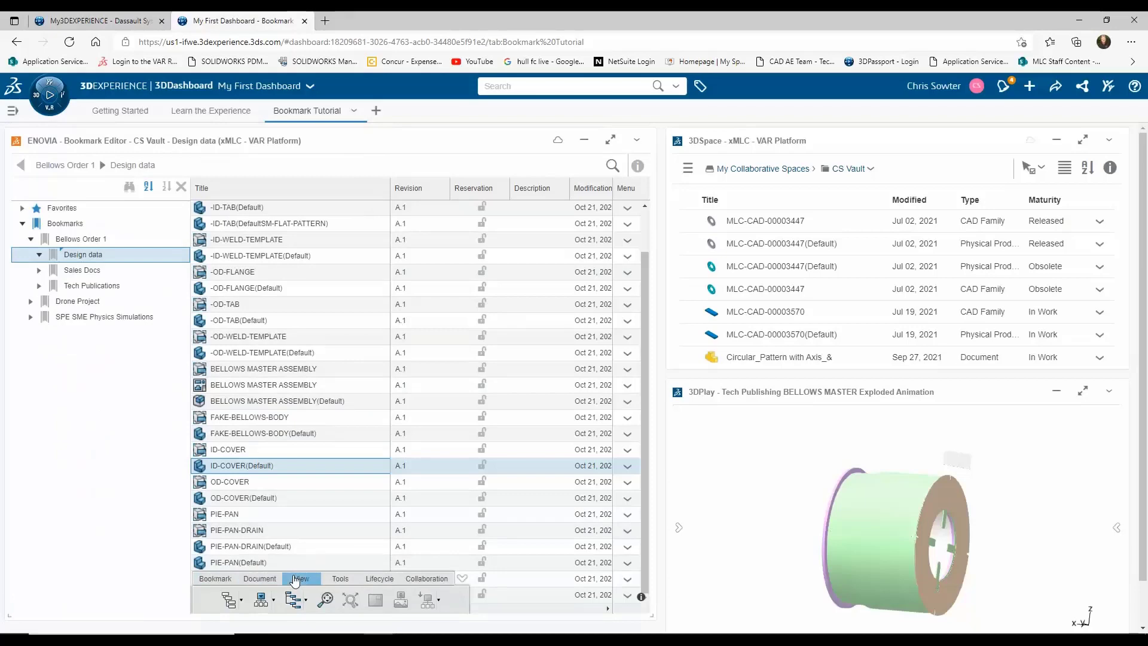
{"action": "left_click", "coordinate": [241, 601]}
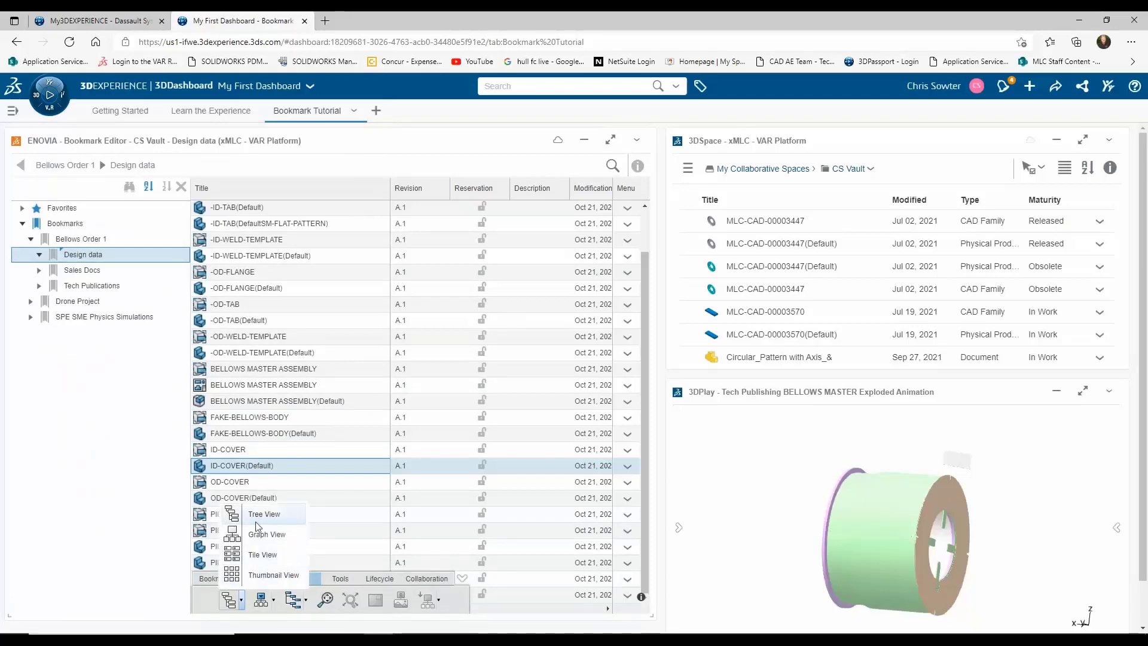
{"action": "left_click", "coordinate": [257, 560]}
{"action": "left_click", "coordinate": [241, 600]}
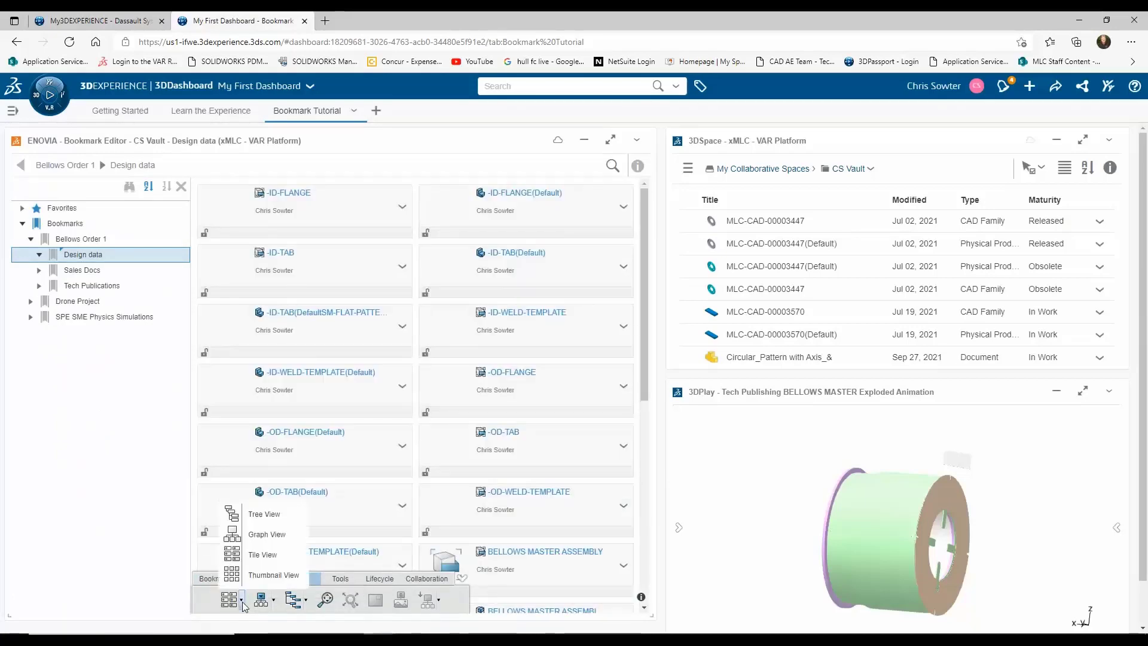
{"action": "left_click", "coordinate": [265, 520]}
{"action": "left_click", "coordinate": [340, 580]}
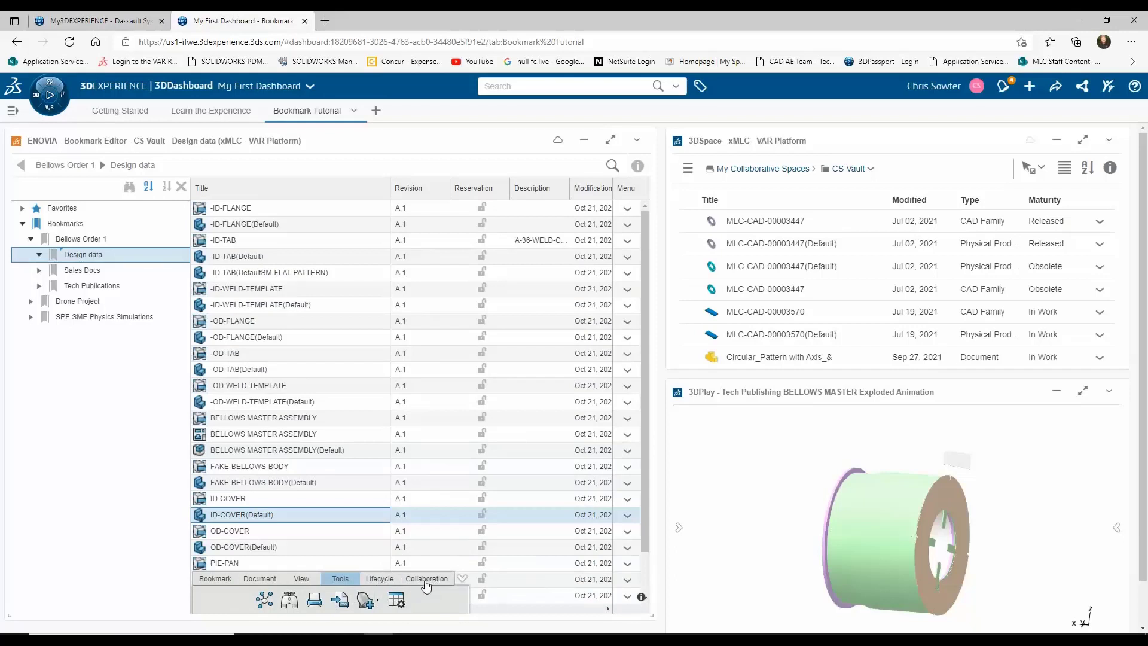
{"action": "left_click", "coordinate": [416, 585]}
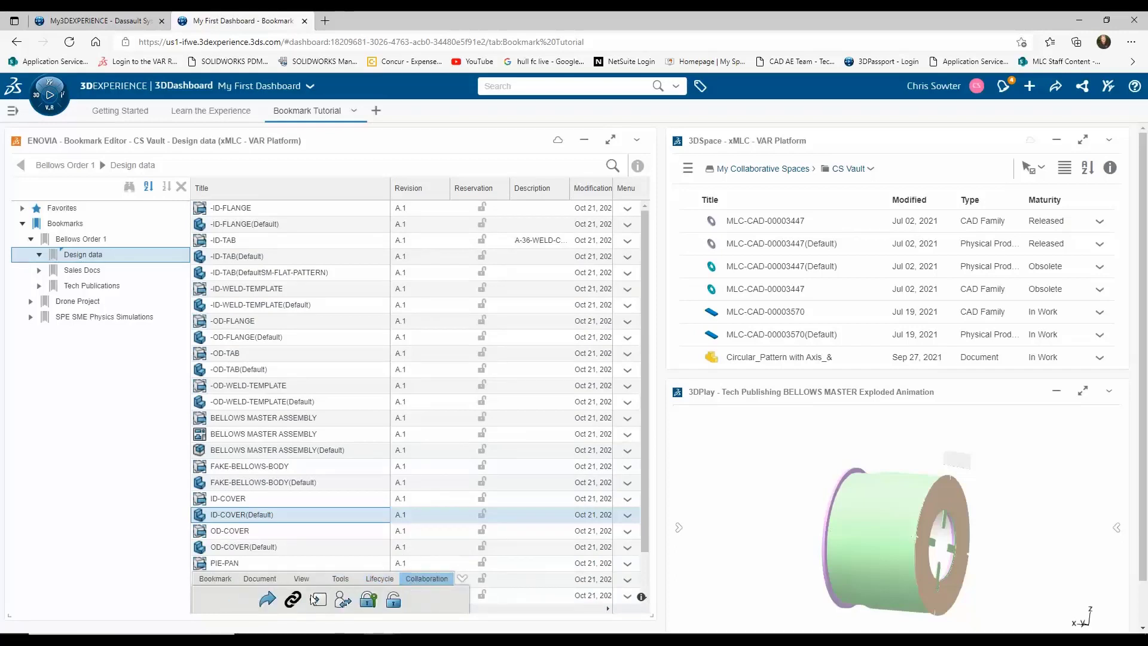
{"action": "left_click", "coordinate": [216, 579]}
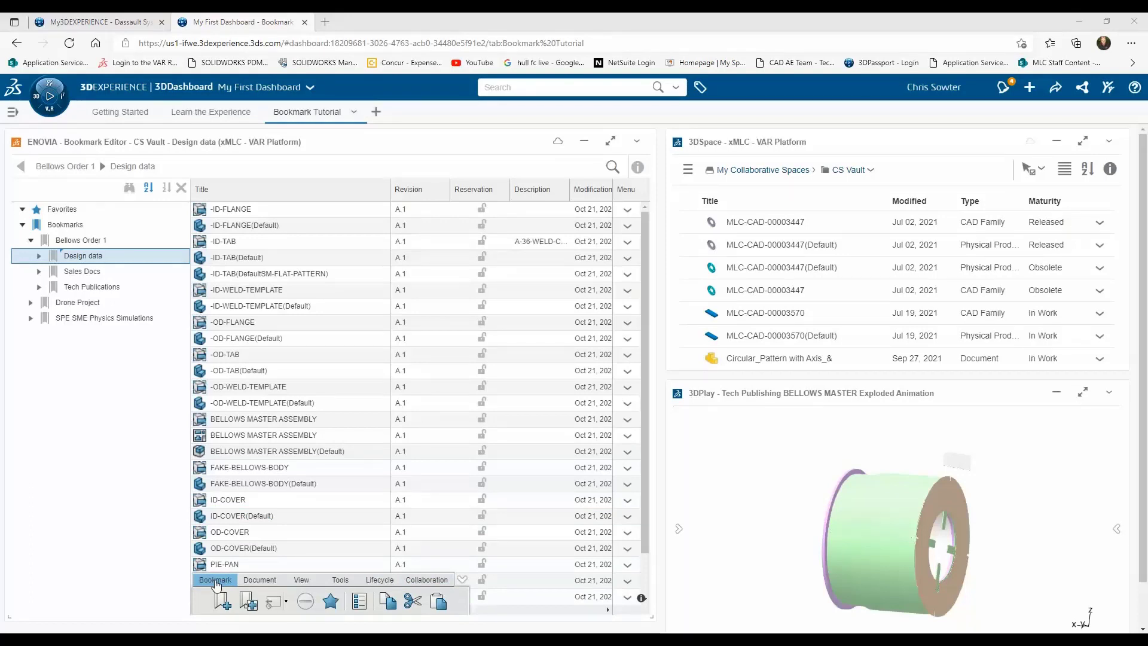
Step: Copy the Template bookmark from under Drone Project
{"action": "left_click", "coordinate": [81, 240]}
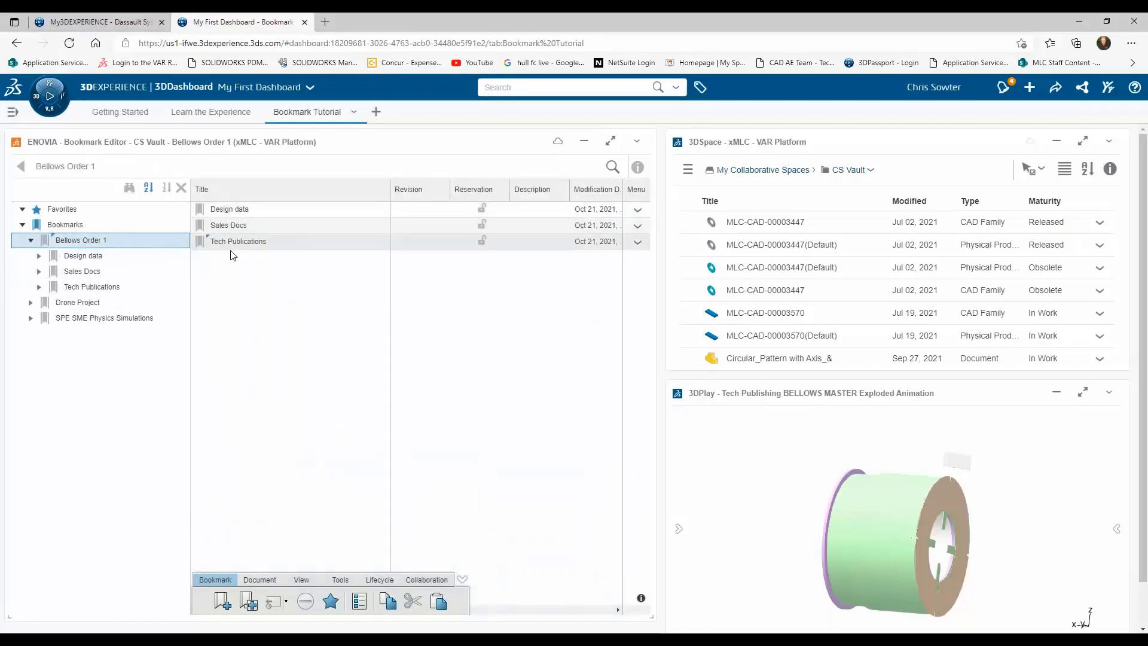
{"action": "left_click", "coordinate": [31, 302]}
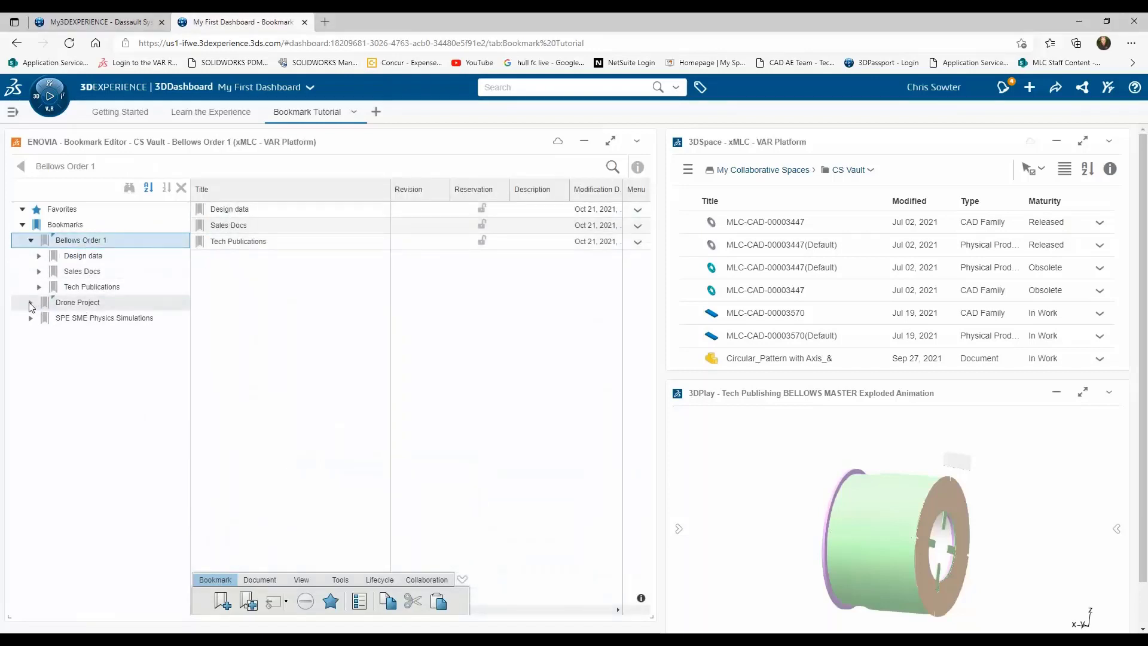
{"action": "left_click", "coordinate": [71, 364]}
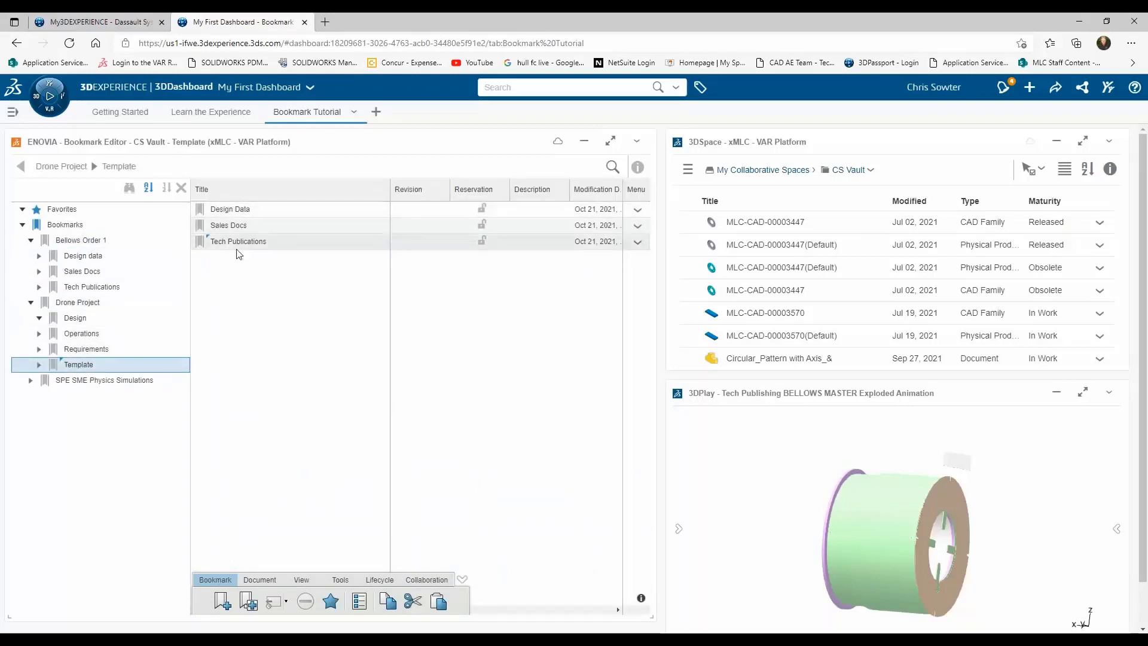
{"action": "right_click", "coordinate": [72, 367]}
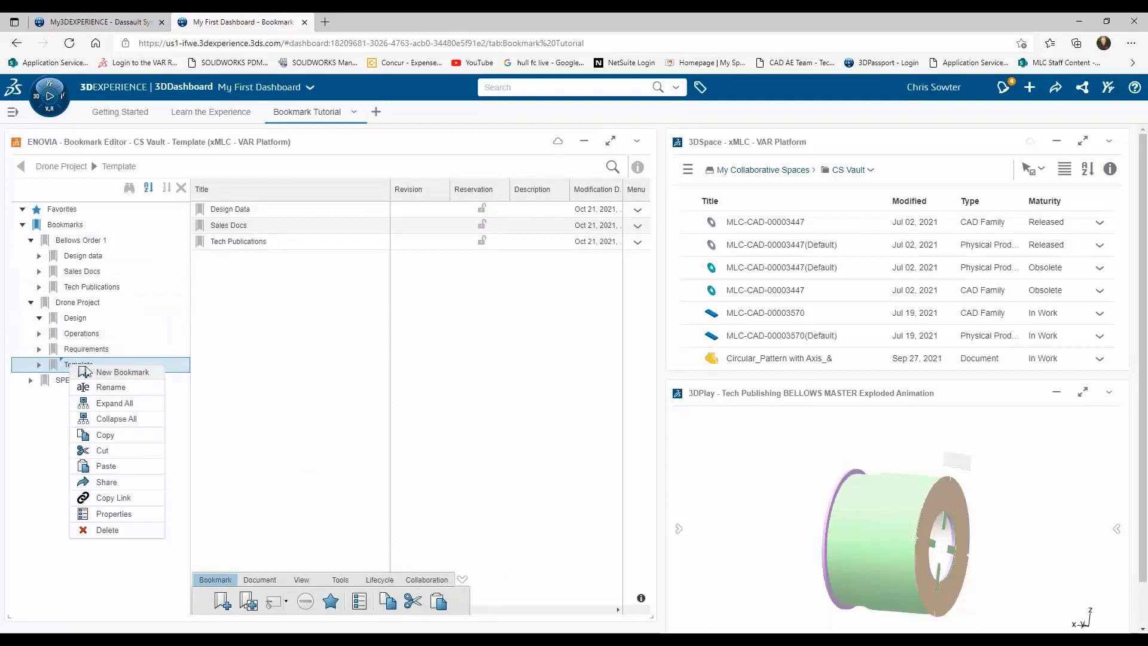
{"action": "left_click", "coordinate": [113, 469]}
Step: Paste the Template copy into the top-level Bookmarks folder
{"action": "left_click", "coordinate": [65, 224]}
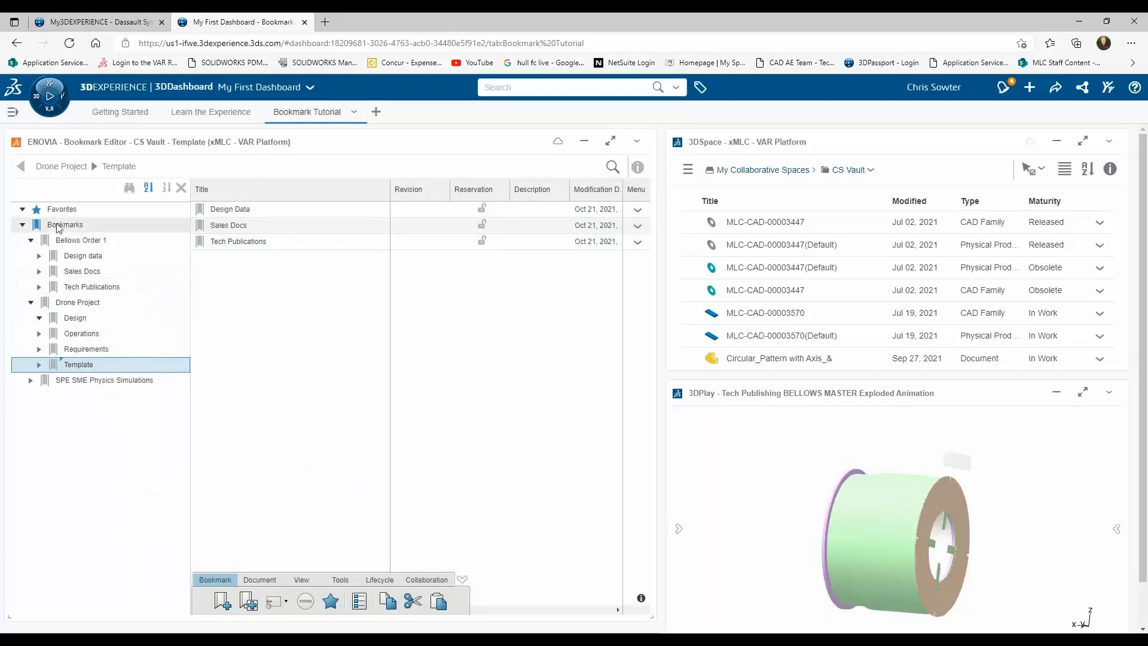
{"action": "right_click", "coordinate": [66, 226]}
{"action": "left_click", "coordinate": [91, 278]}
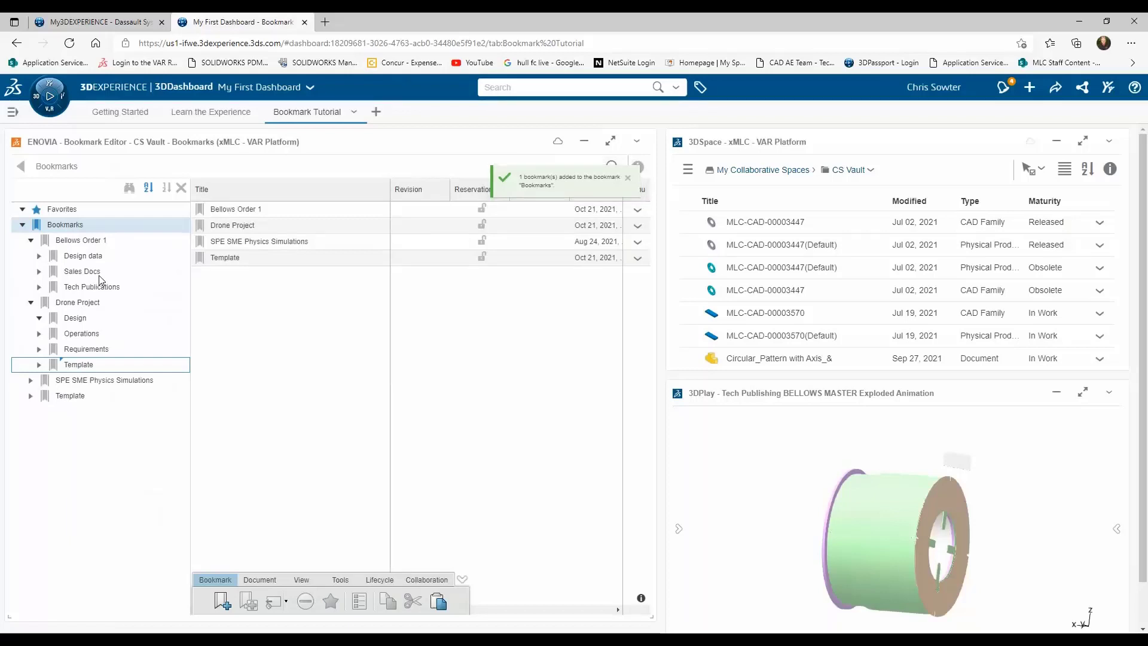
{"action": "left_click", "coordinate": [67, 396]}
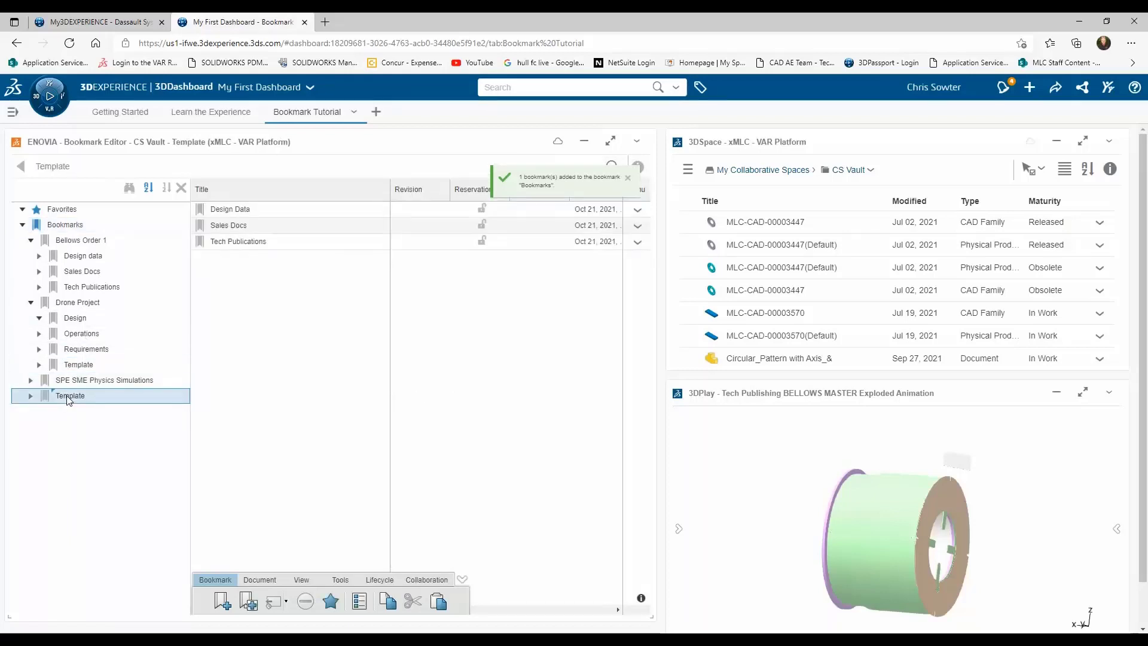
Step: Collapse Bellows Order 1 and Drone Project, and rename the pasted Template 'Older 2'
{"action": "left_click", "coordinate": [31, 240]}
{"action": "left_click", "coordinate": [30, 256]}
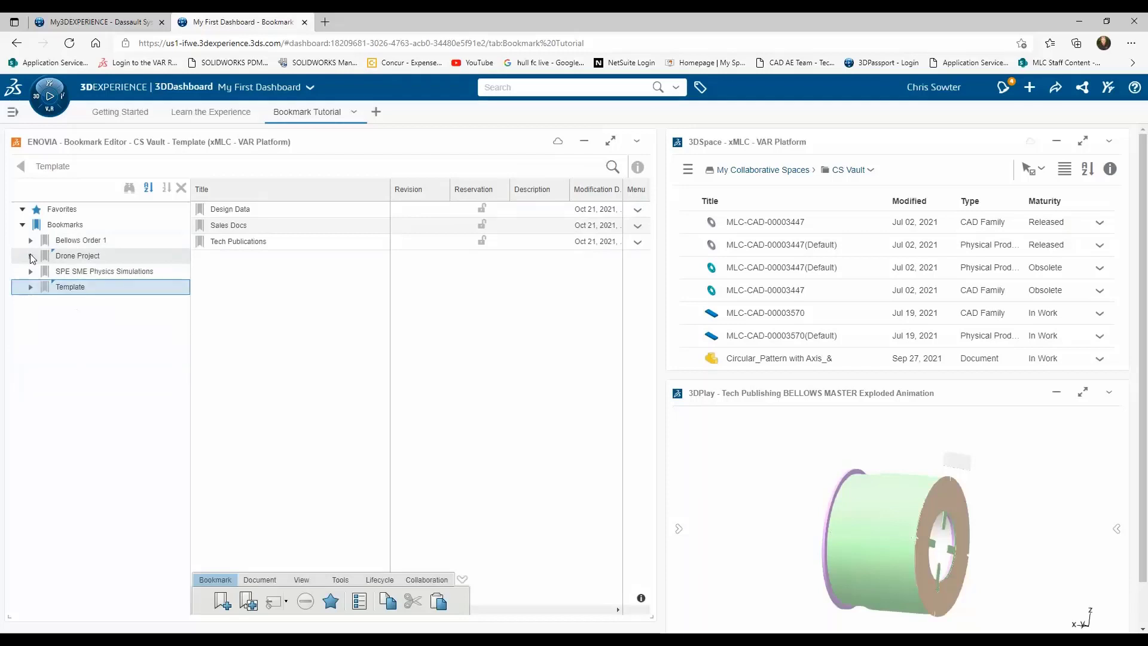
{"action": "left_click", "coordinate": [65, 288]}
{"action": "type", "text": "Older 2"}
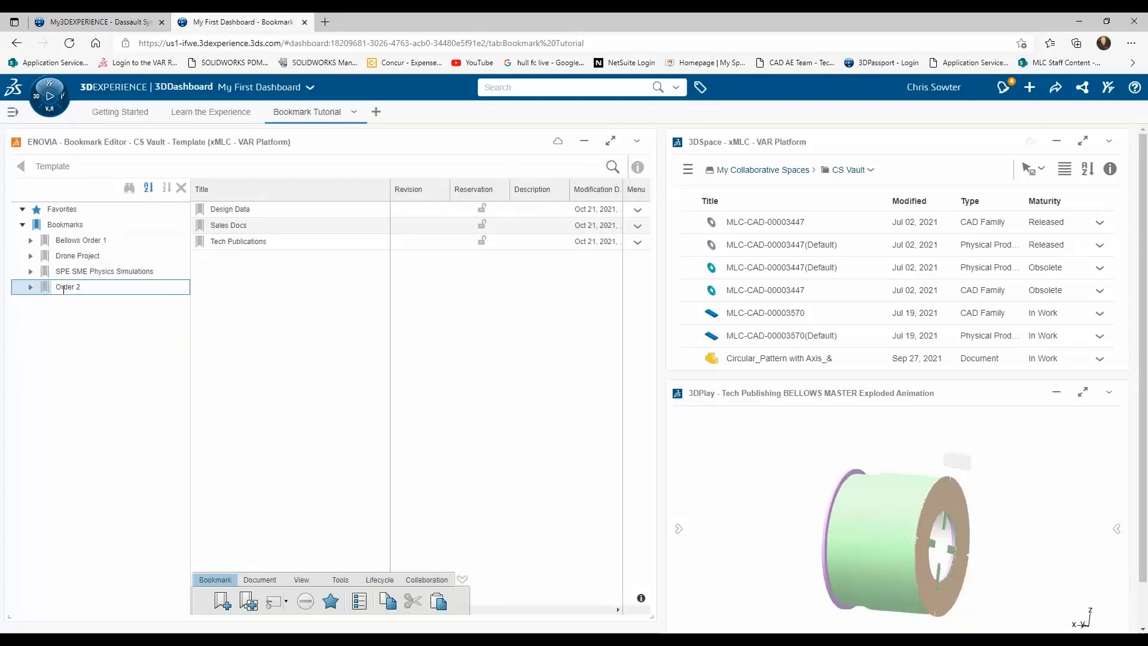